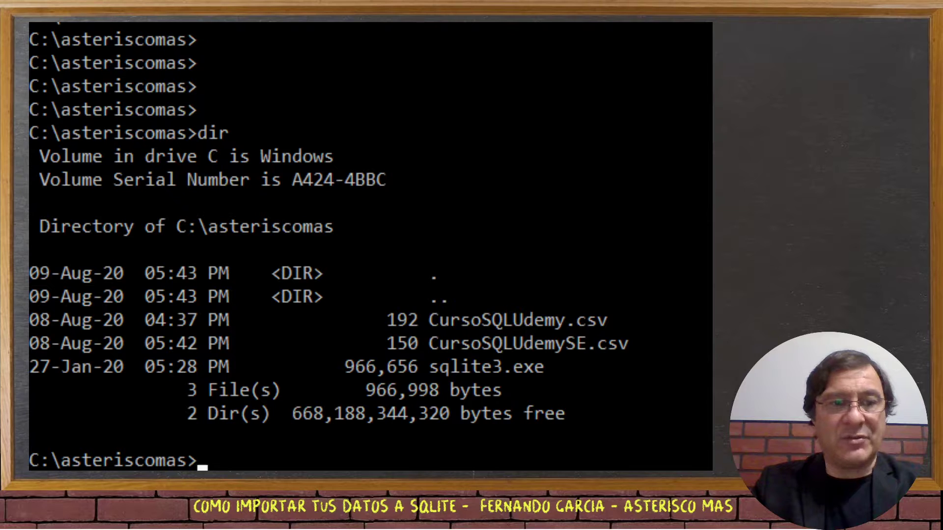
# Step: Display the contents of CursoSQLUDemy.csv in the console to check its header and delimiter
pyautogui.write('type CursoSQLUDemy.cs')
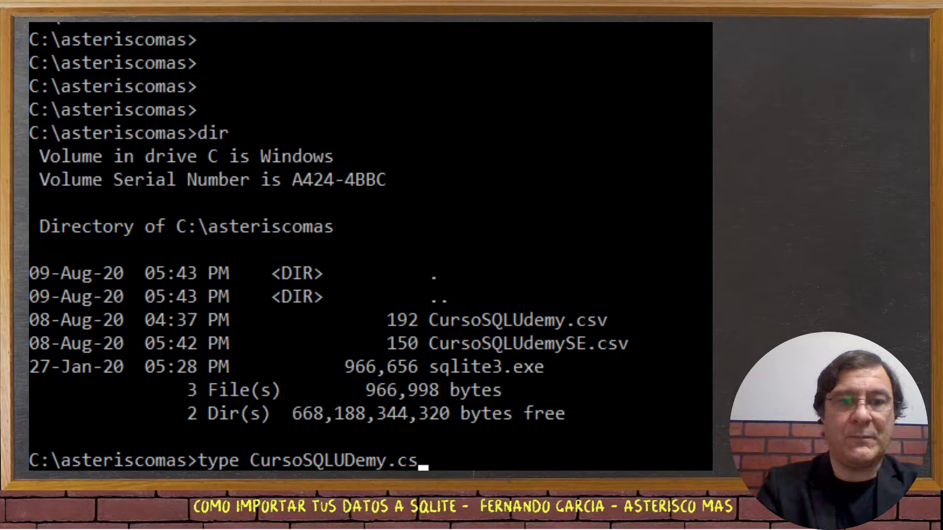
pyautogui.write('v')
pyautogui.press('Return')
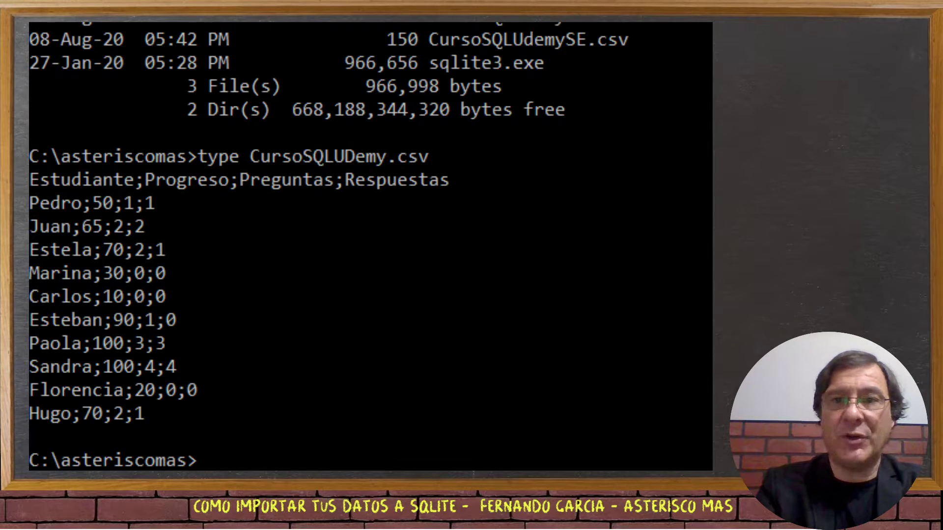
# Step: Start sqlite3 from the asteriscomas folder and open the persistent database curso.db
pyautogui.write('sqlite3')
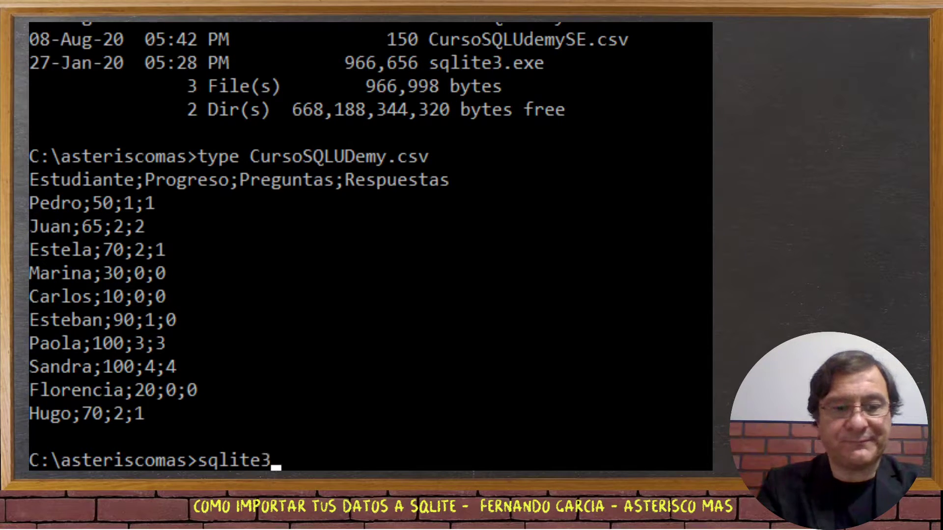
pyautogui.press('Return')
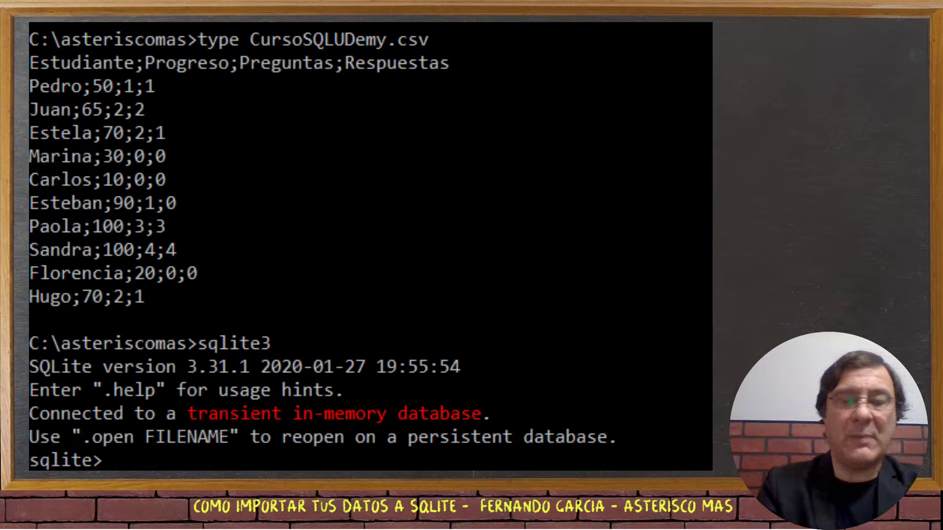
pyautogui.write('.')
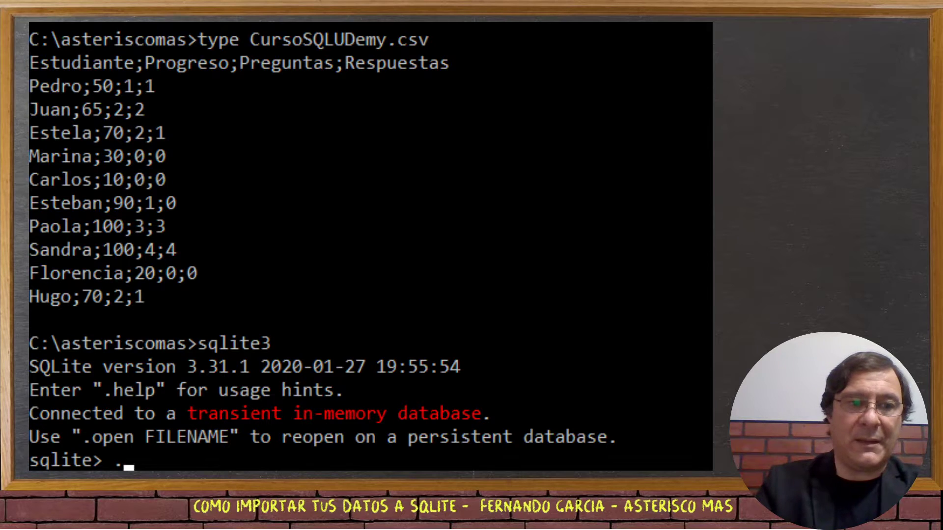
pyautogui.write('op')
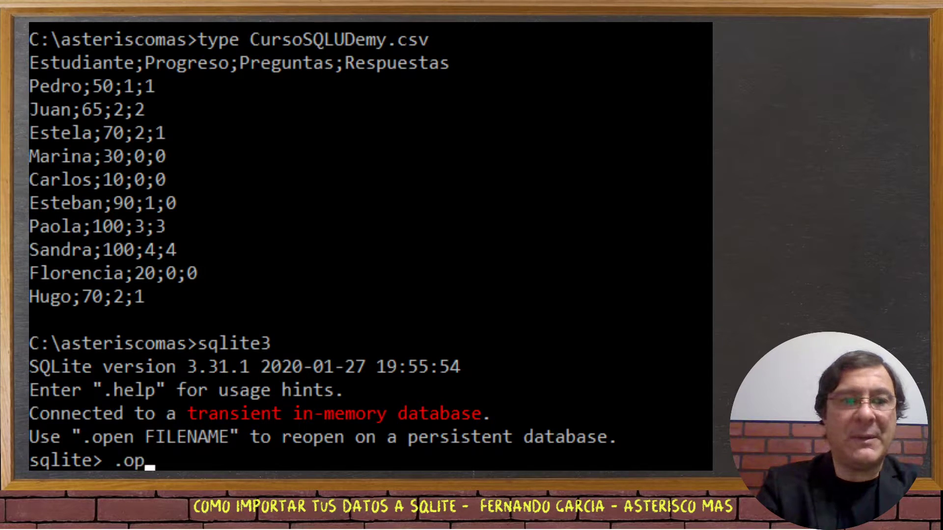
pyautogui.write('en ')
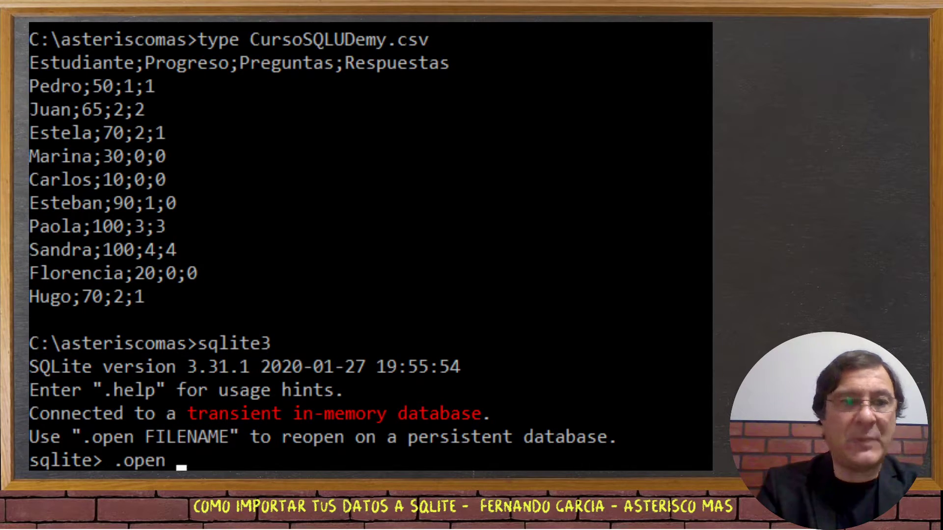
pyautogui.write('curso')
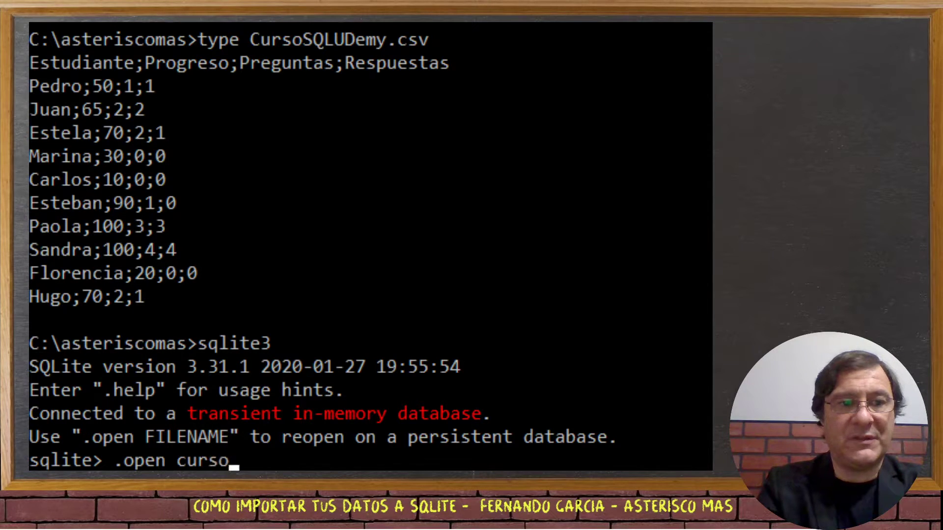
pyautogui.write('.db')
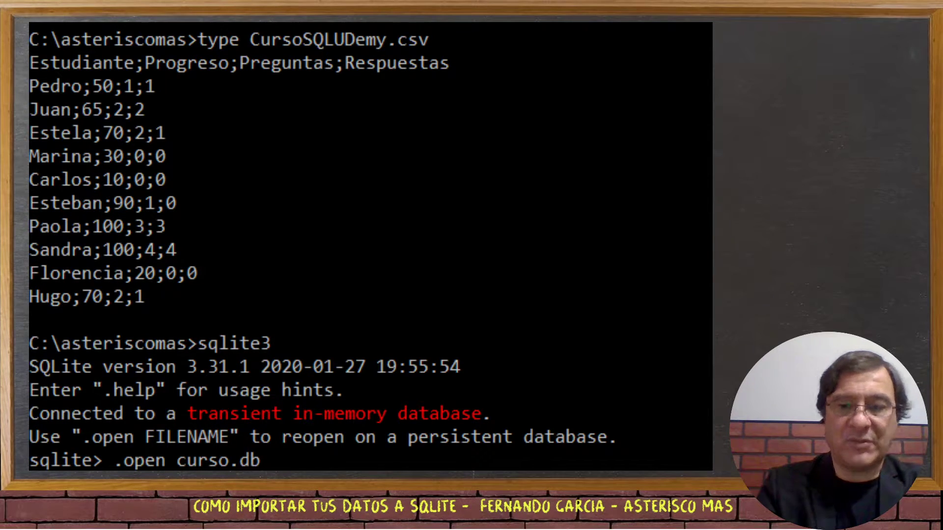
pyautogui.press('Return')
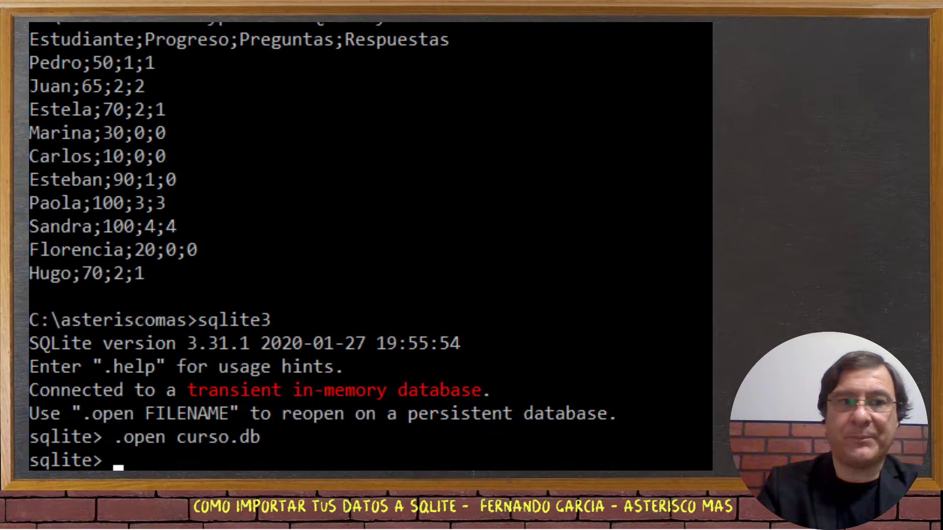
# Step: Set the SQLite mode to csv and the column separator to ";"
pyautogui.write('.mode')
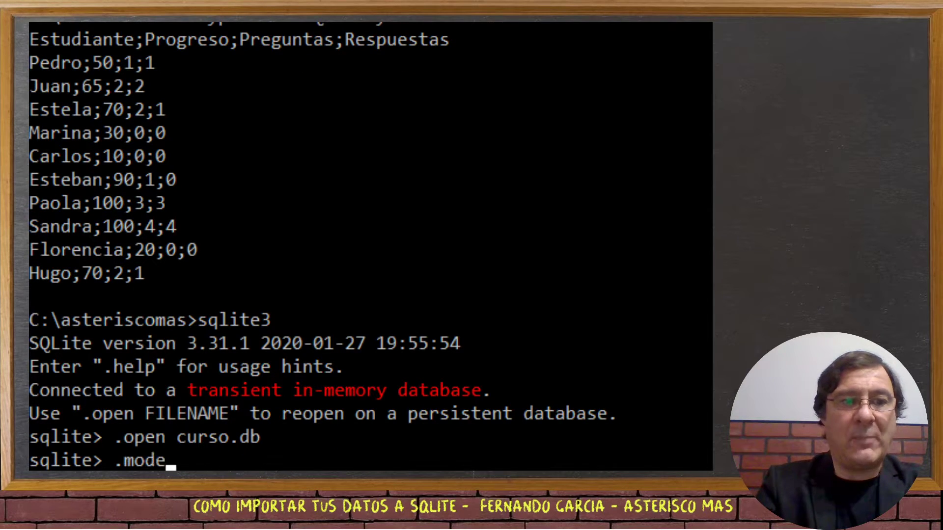
pyautogui.write(' csv')
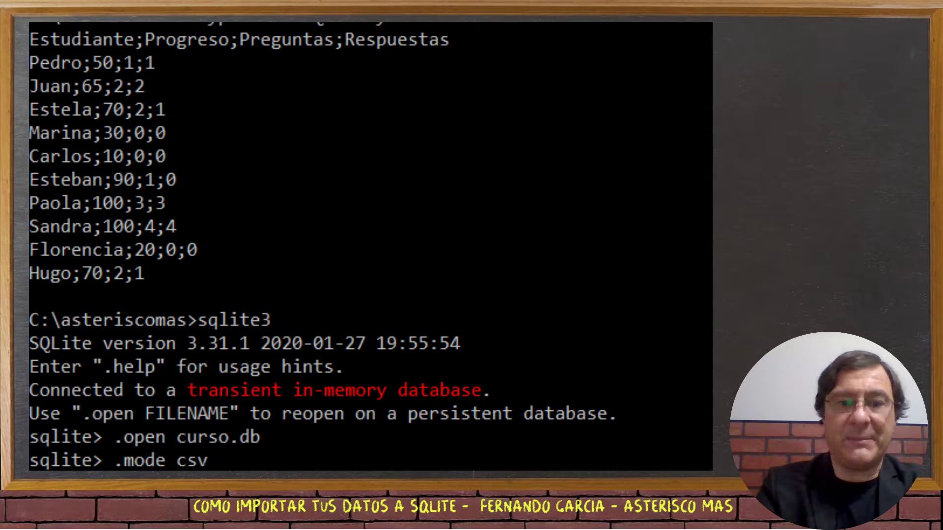
pyautogui.press('Return')
pyautogui.write('.separator')
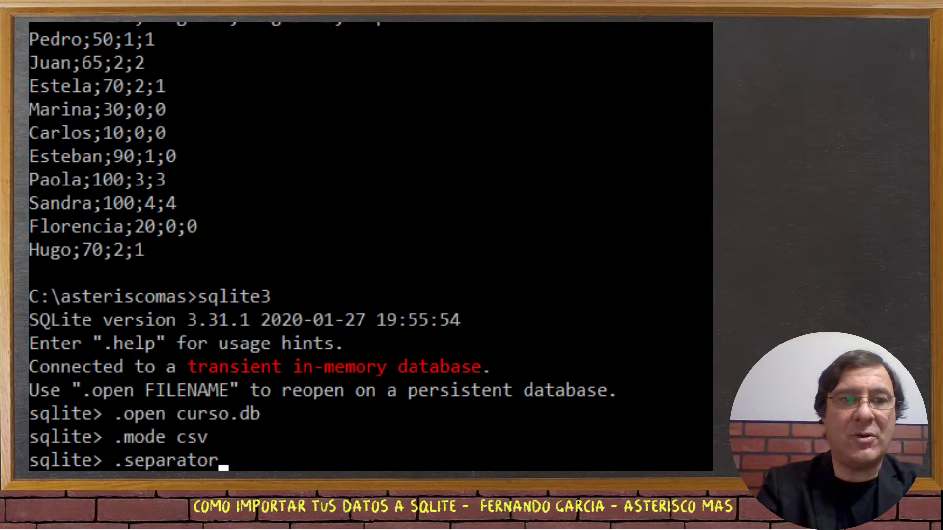
pyautogui.write(' "')
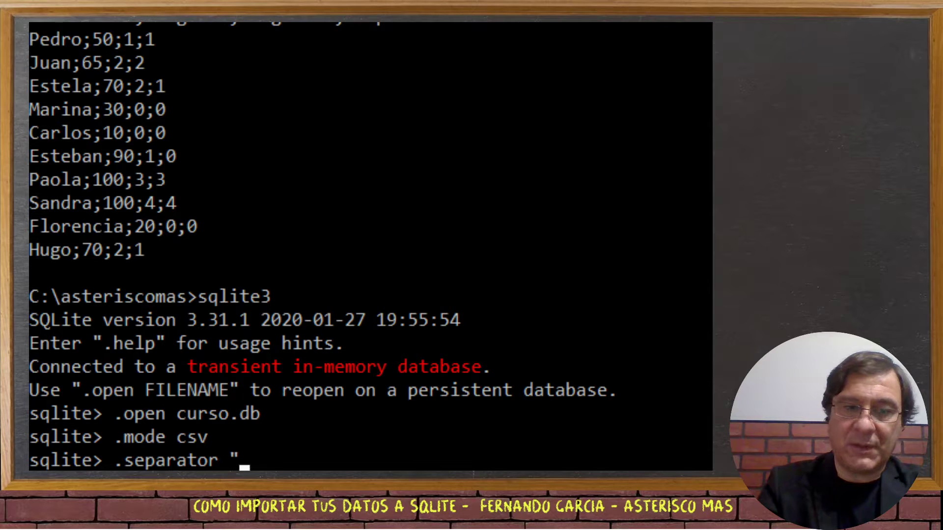
pyautogui.write(';"')
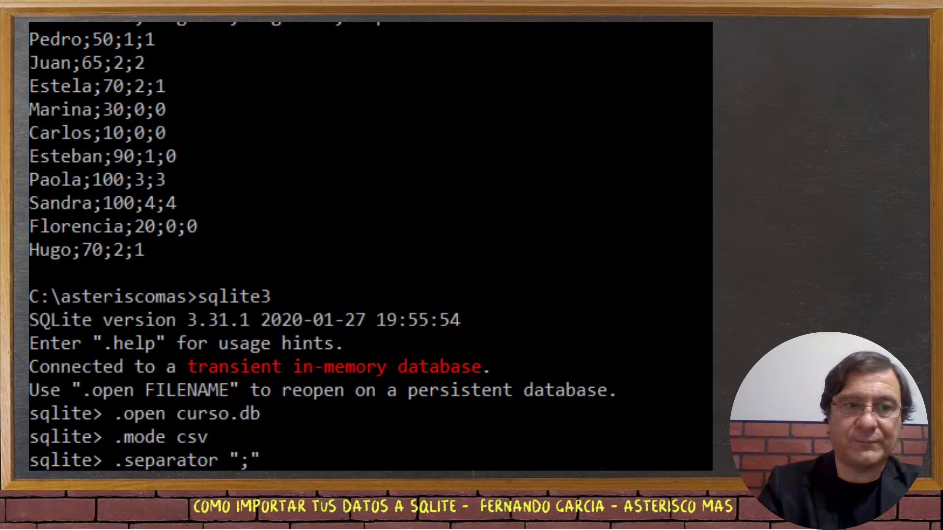
pyautogui.press('Return')
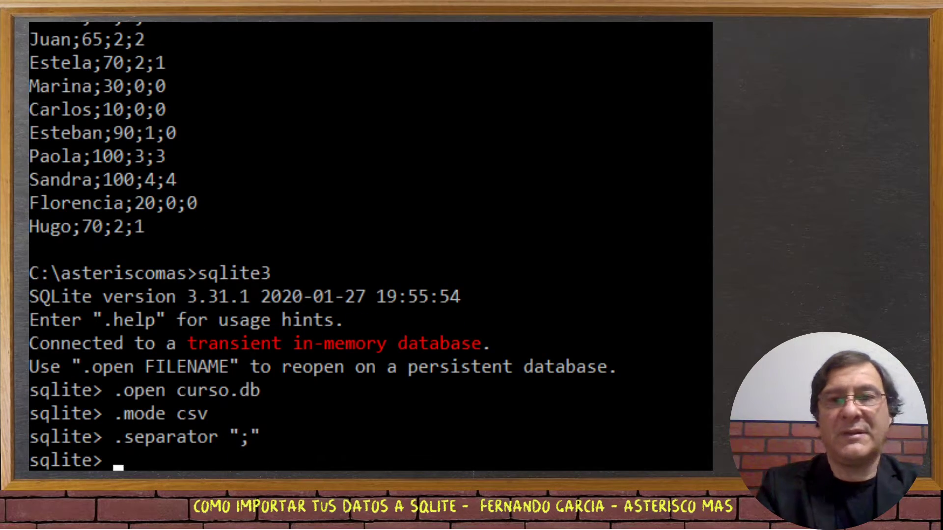
# Step: Import the file CursoSQLUdemy.csv into a table named curso_sql
pyautogui.write('.impo')
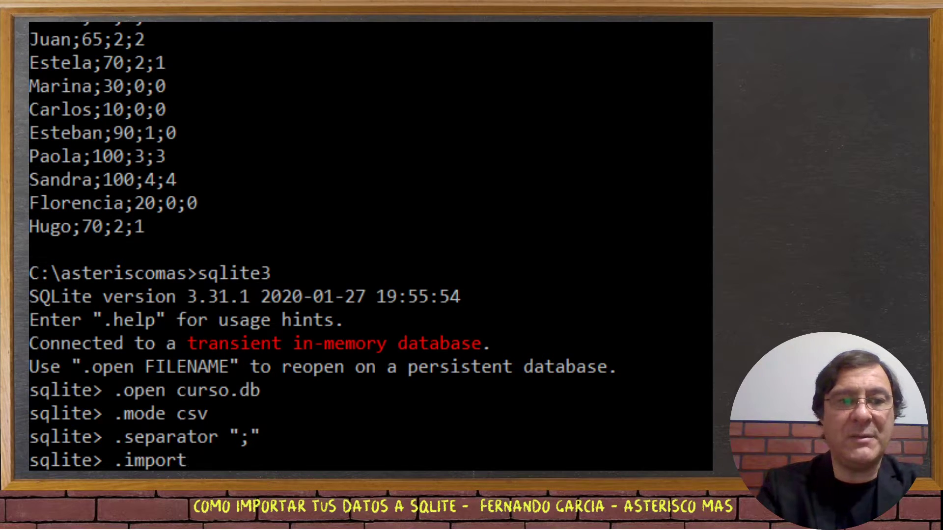
pyautogui.write('rt')
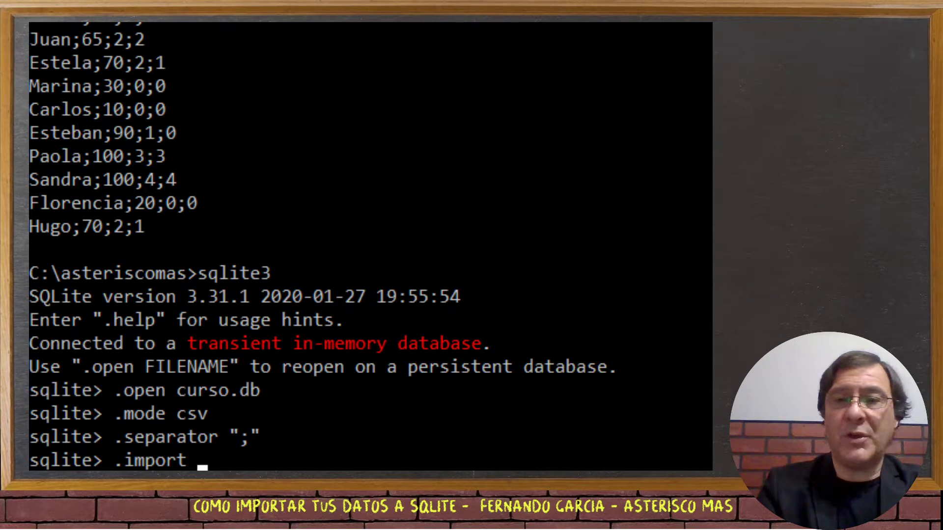
pyautogui.write(' Curs')
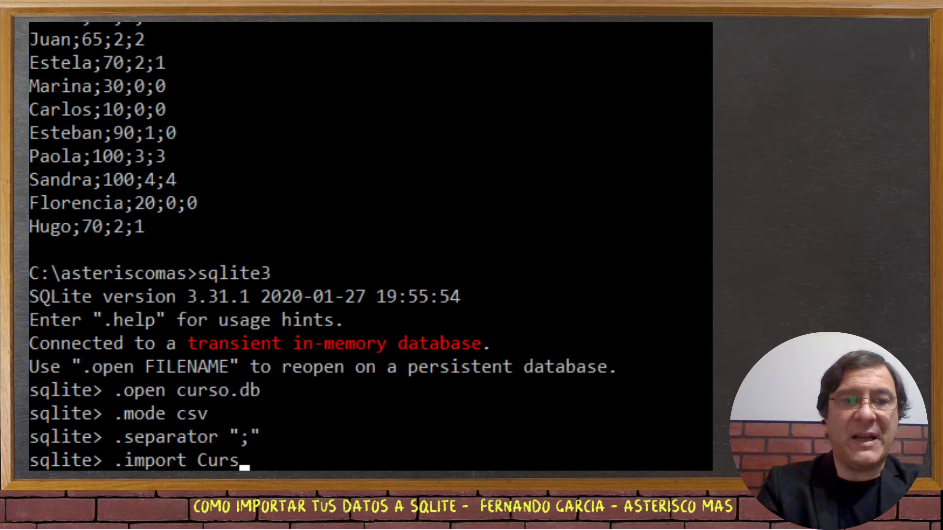
pyautogui.write('oUDEMY')
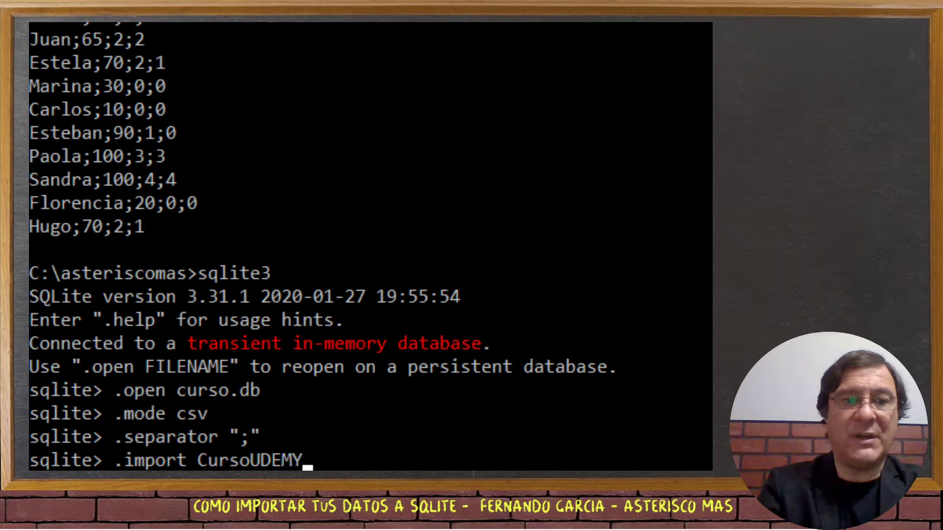
pyautogui.press('BackSpace')
pyautogui.press('BackSpace')
pyautogui.press('BackSpace')
pyautogui.press('BackSpace')
pyautogui.press('BackSpace')
pyautogui.write('SQLU')
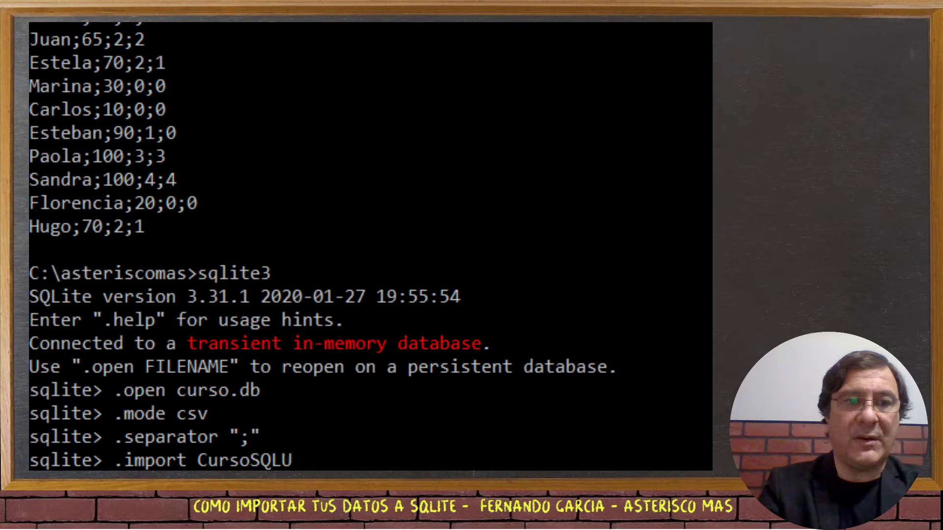
pyautogui.write('demy.ccsv')
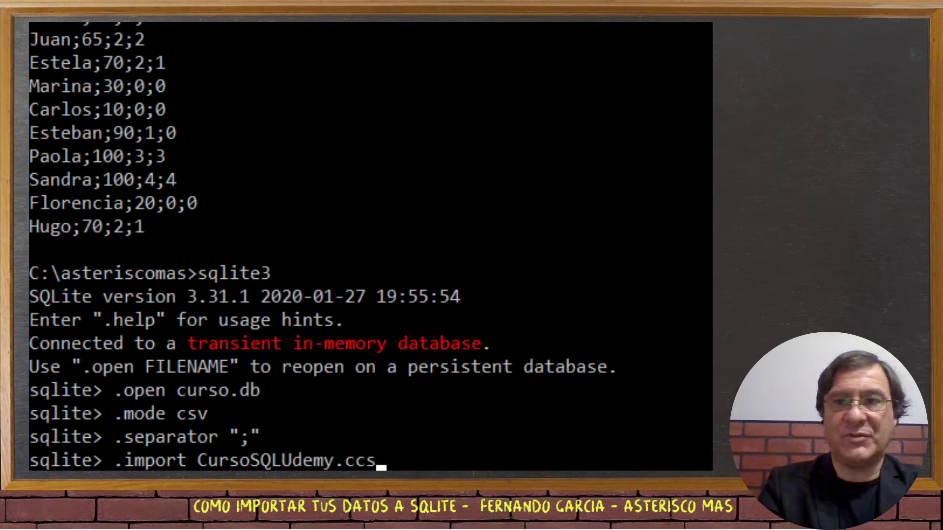
pyautogui.press('BackSpace')
pyautogui.press('BackSpace')
pyautogui.press('BackSpace')
pyautogui.write('sv curs')
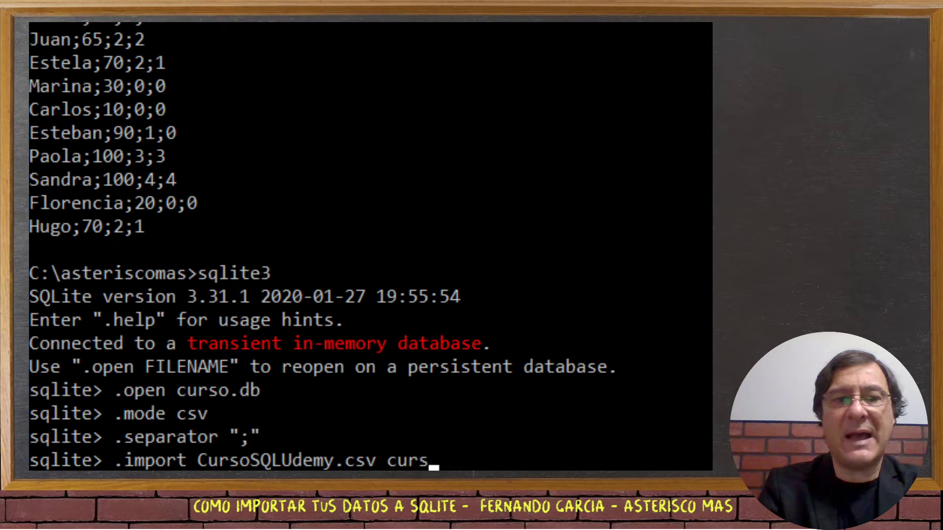
pyautogui.write('o_sql')
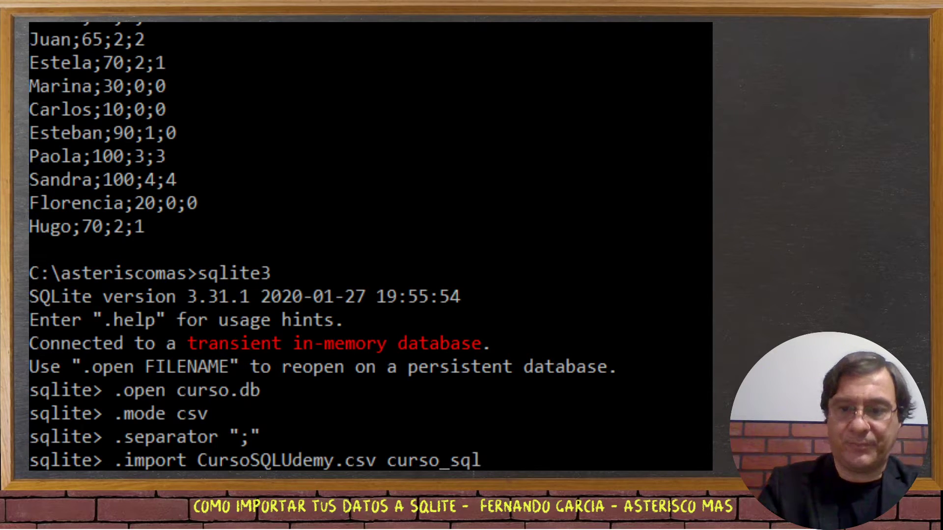
pyautogui.press('Return')
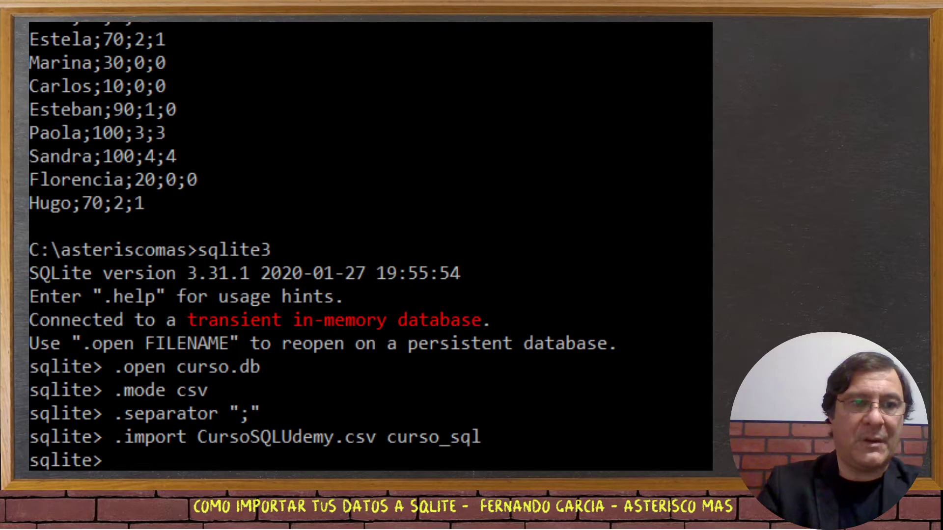
# Step: Try to list the table's rows with the query "select * curso_sql;"
pyautogui.write('selet')
pyautogui.press('BackSpace')
pyautogui.write('ct *')
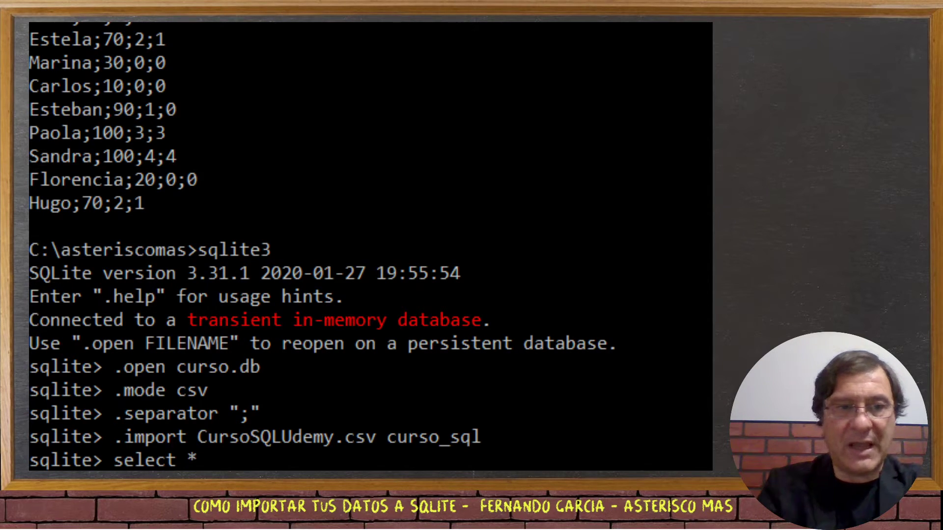
pyautogui.write(' curso_sql')
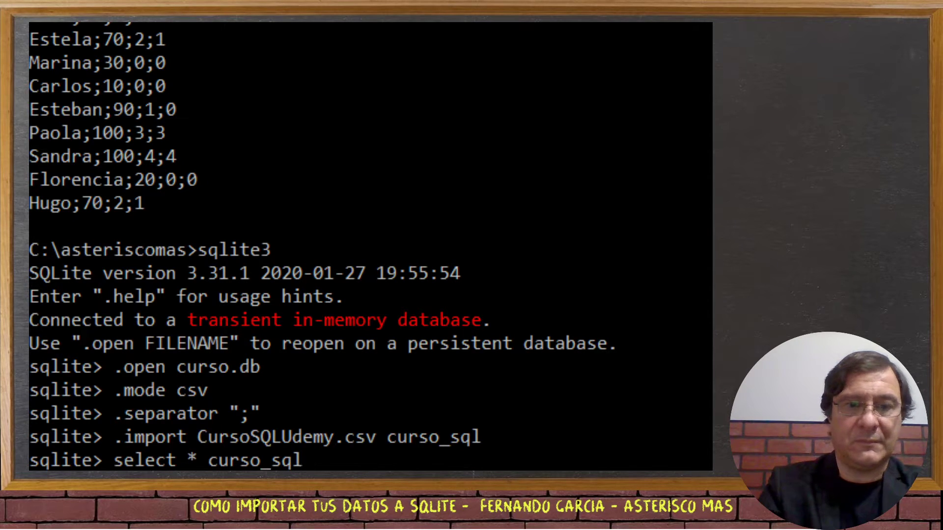
pyautogui.write(';')
pyautogui.press('Return')
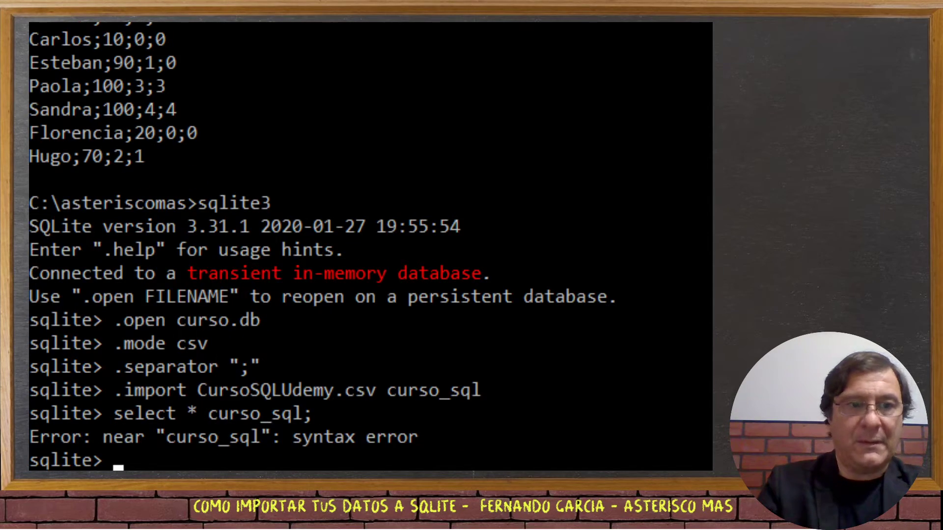
# Step: List all rows of the imported table with the query "select * from curso_sql;"
pyautogui.write('select ')
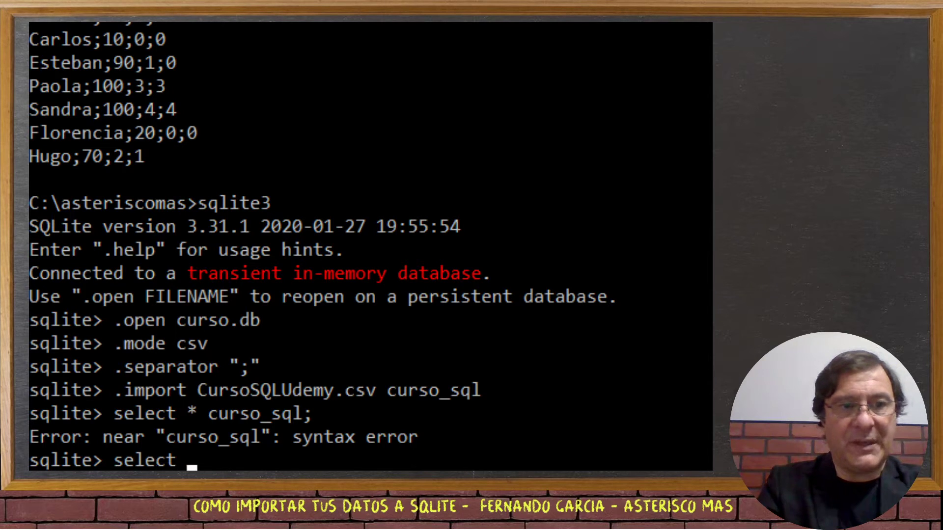
pyautogui.write('* from')
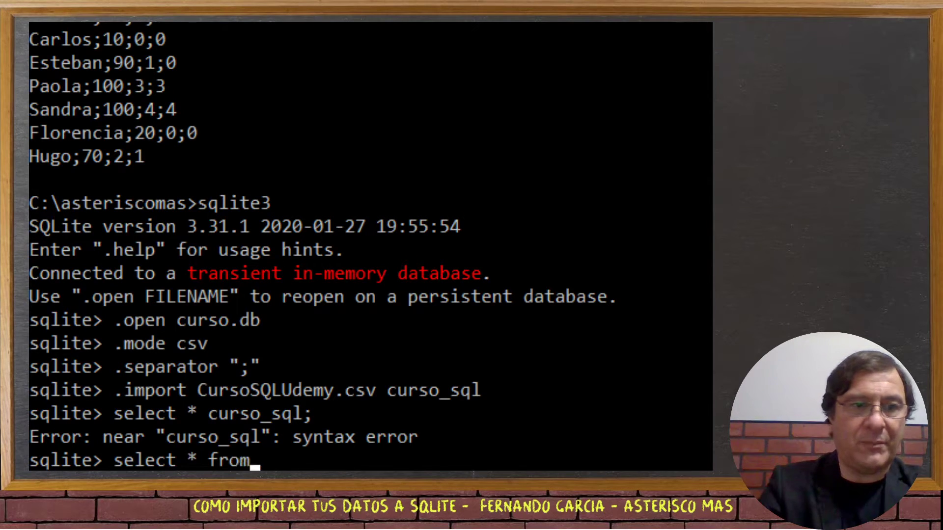
pyautogui.write(' curso_sql')
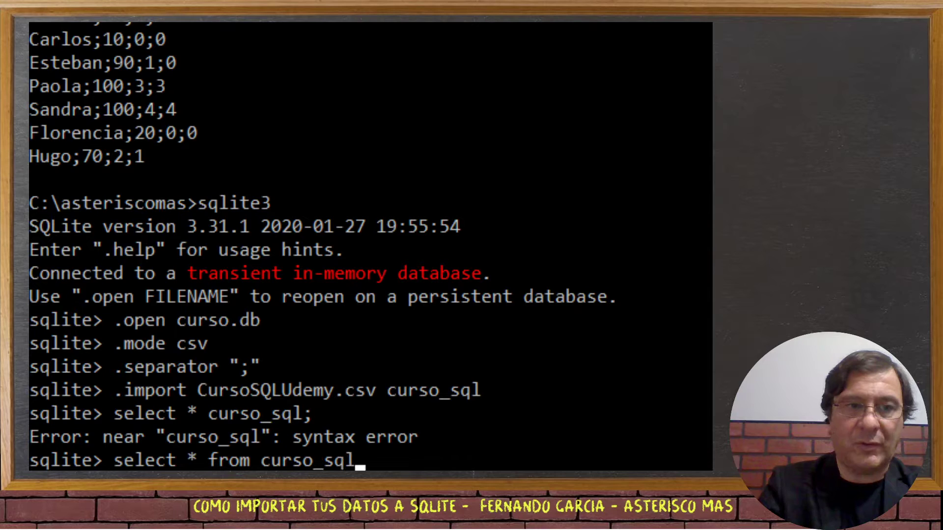
pyautogui.write(';')
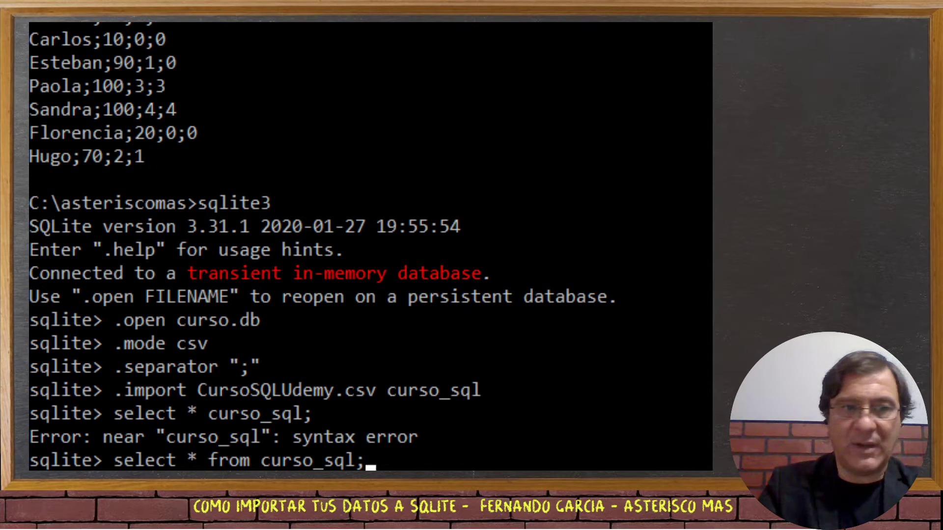
pyautogui.press('Return')
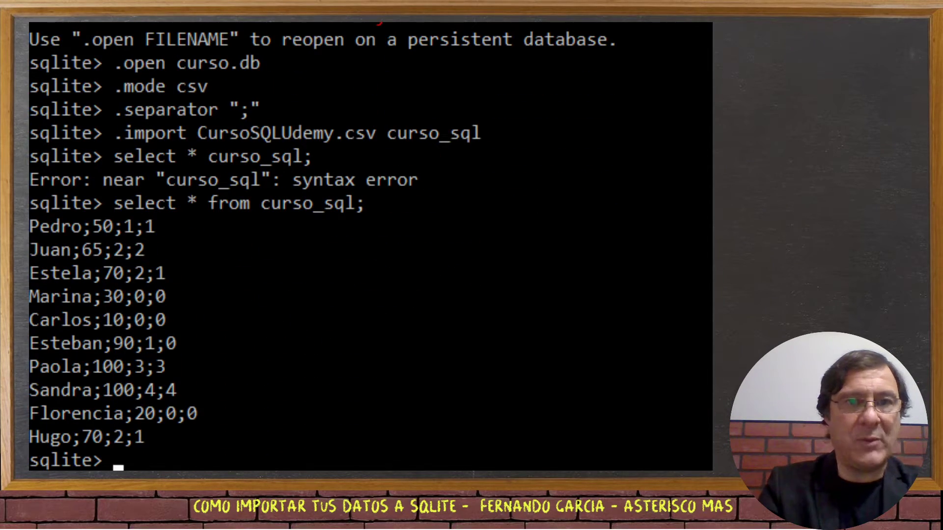
# Step: Set the SQLite output mode to column and rerun the query "select * from curso_sql;"
pyautogui.write('.mode')
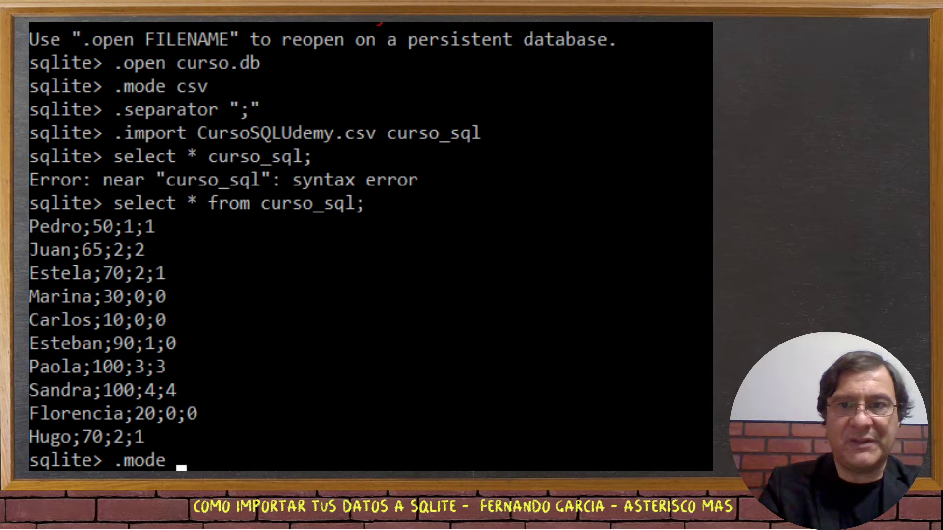
pyautogui.write(' column')
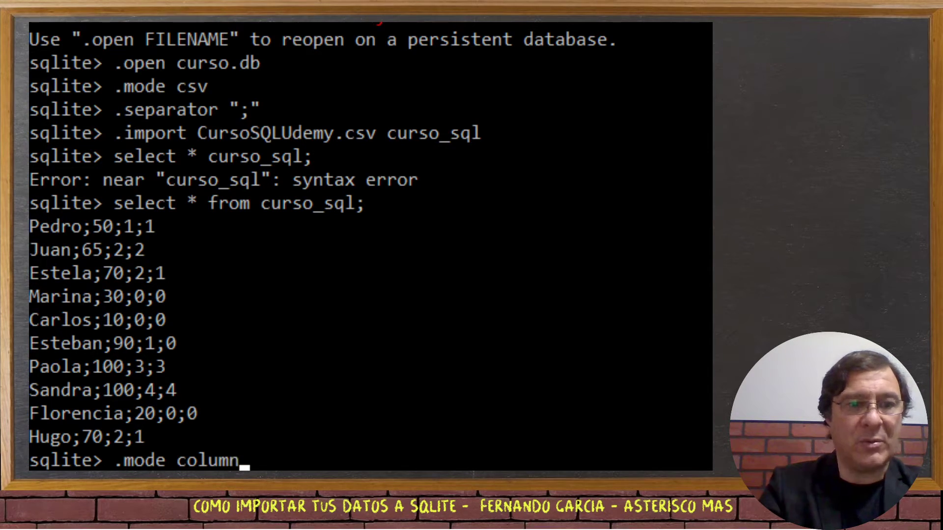
pyautogui.press('Return')
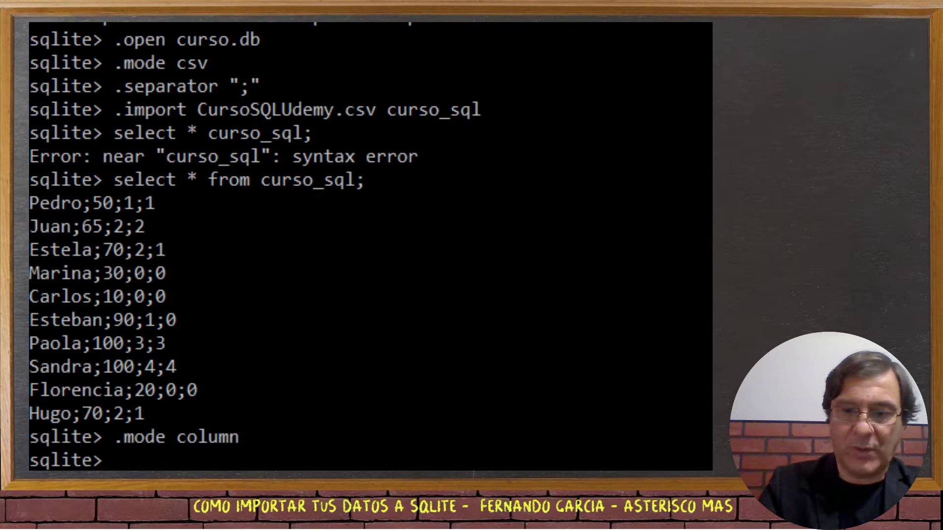
pyautogui.press('Up')
pyautogui.press('Up')
pyautogui.press('Return')
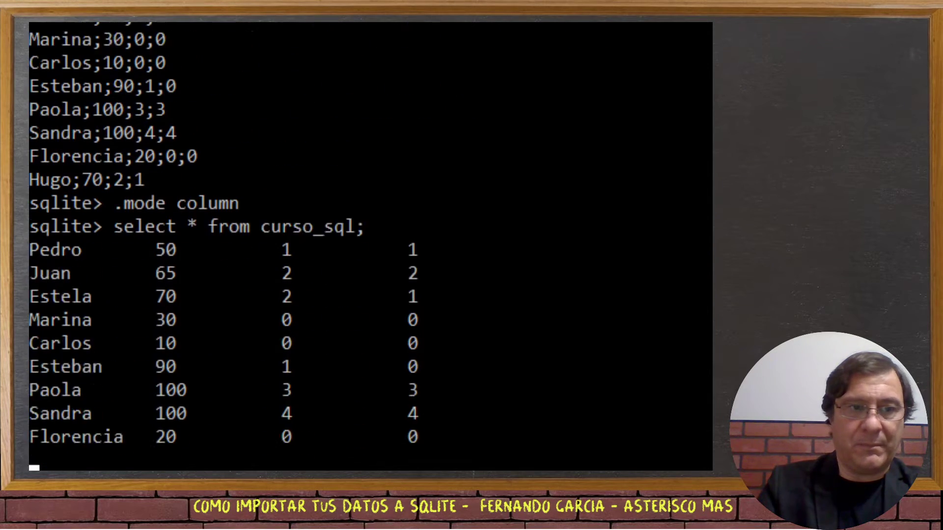
# Step: Turn column headers on with ".header on" and list all rows of curso_sql again
pyautogui.write('.head')
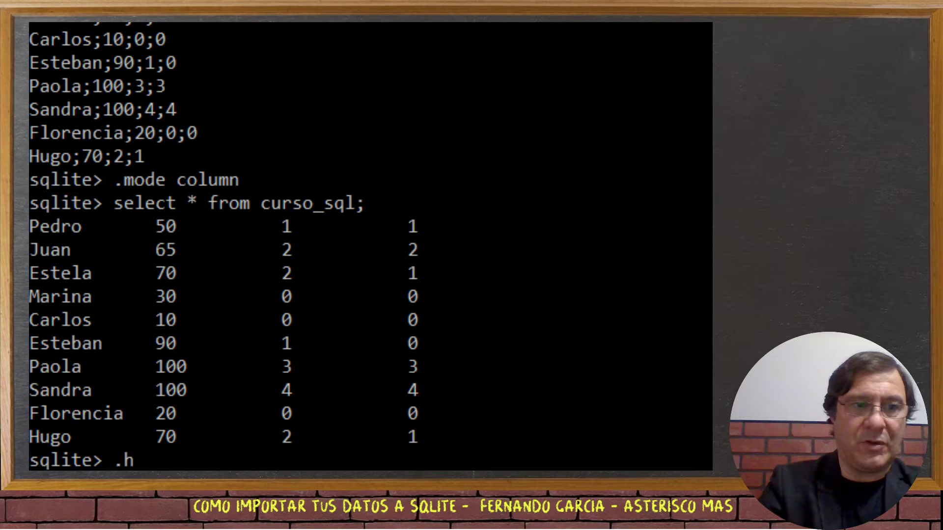
pyautogui.write('e on')
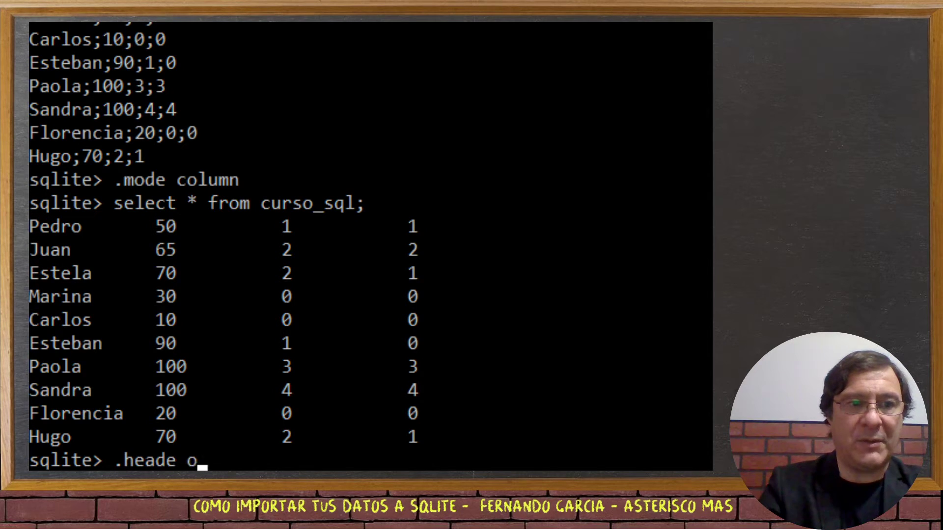
pyautogui.press('BackSpace')
pyautogui.press('BackSpace')
pyautogui.press('BackSpace')
pyautogui.write('r on')
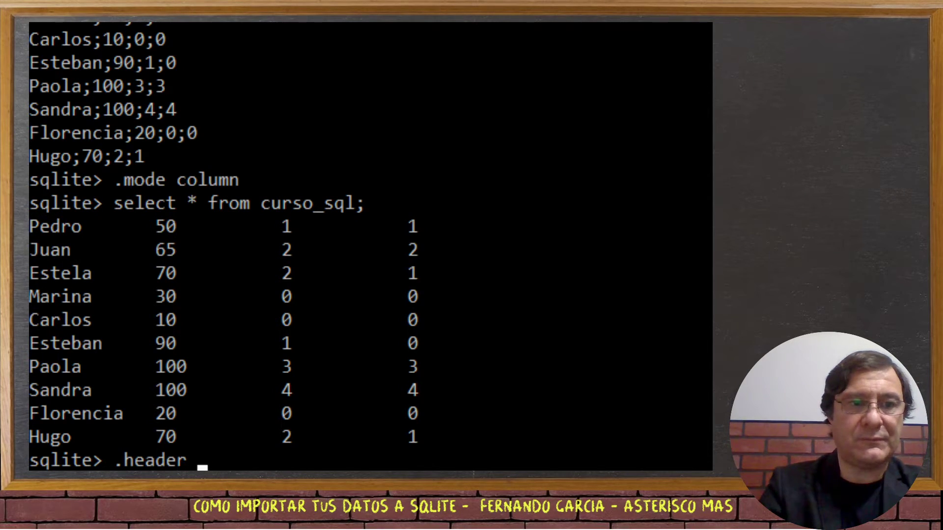
pyautogui.press('Return')
pyautogui.press('Up')
pyautogui.press('Up')
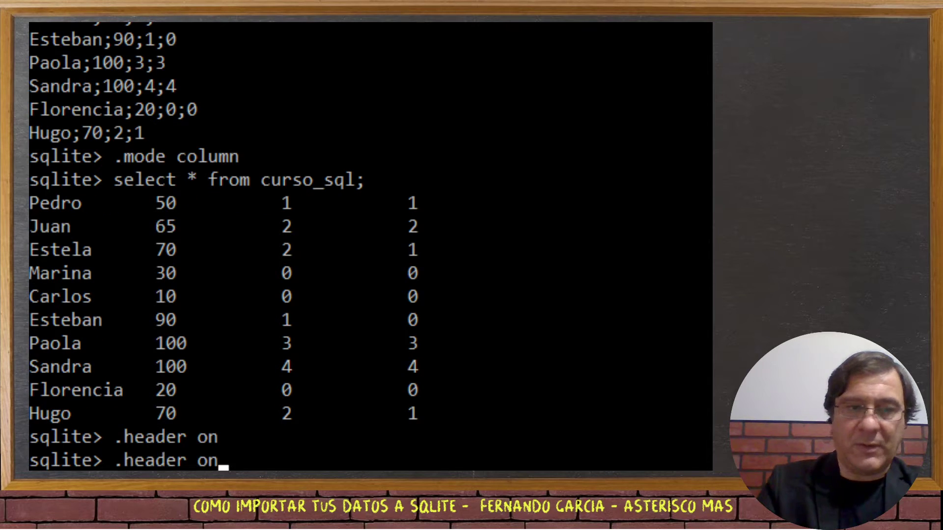
pyautogui.press('Return')
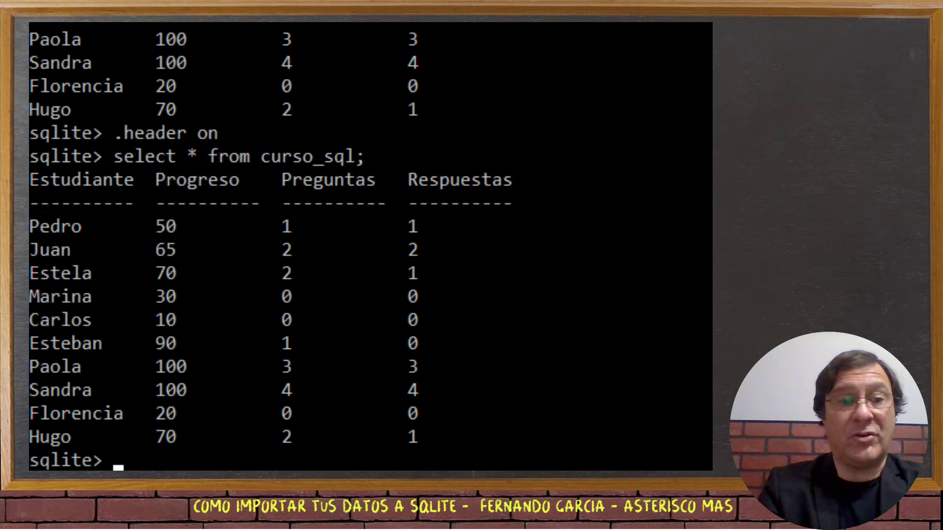
# Step: Delete all rows from the curso_sql table with "delete from curso_sql;"
pyautogui.write('dele')
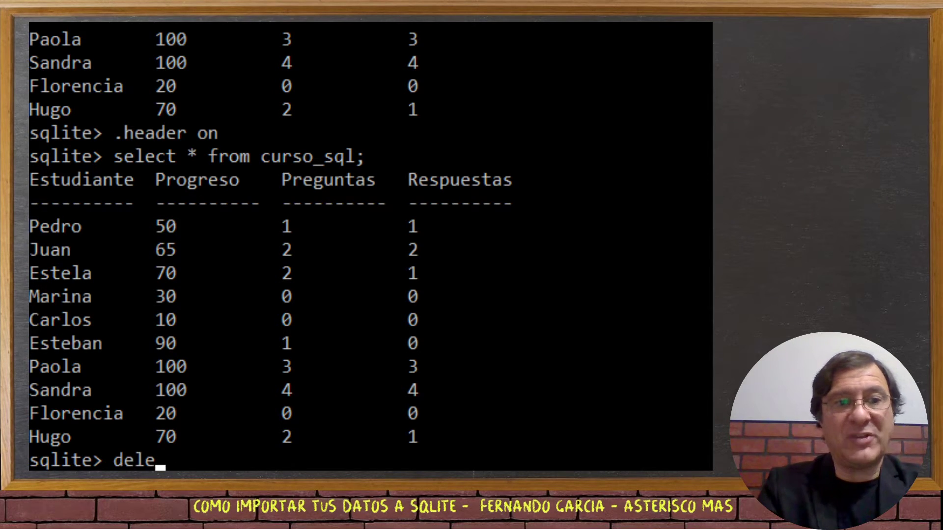
pyautogui.write('te from ')
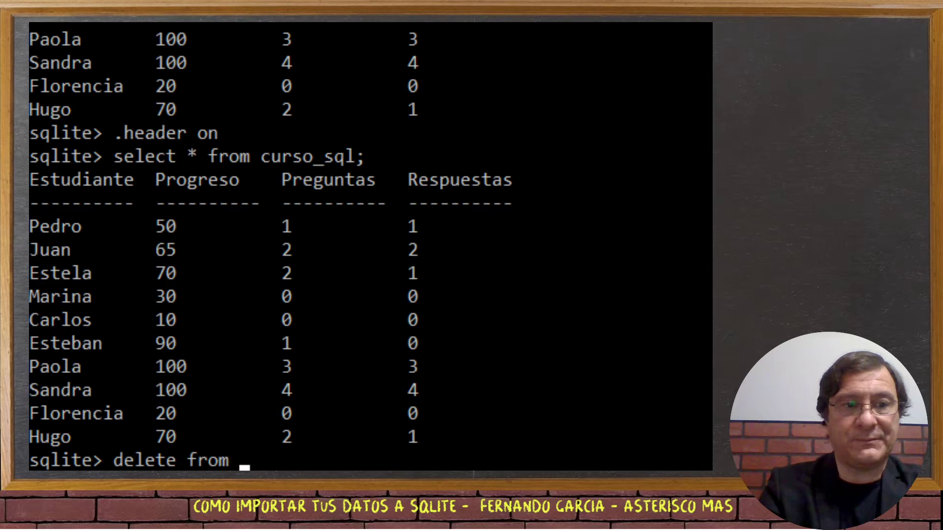
pyautogui.write('curso_sql')
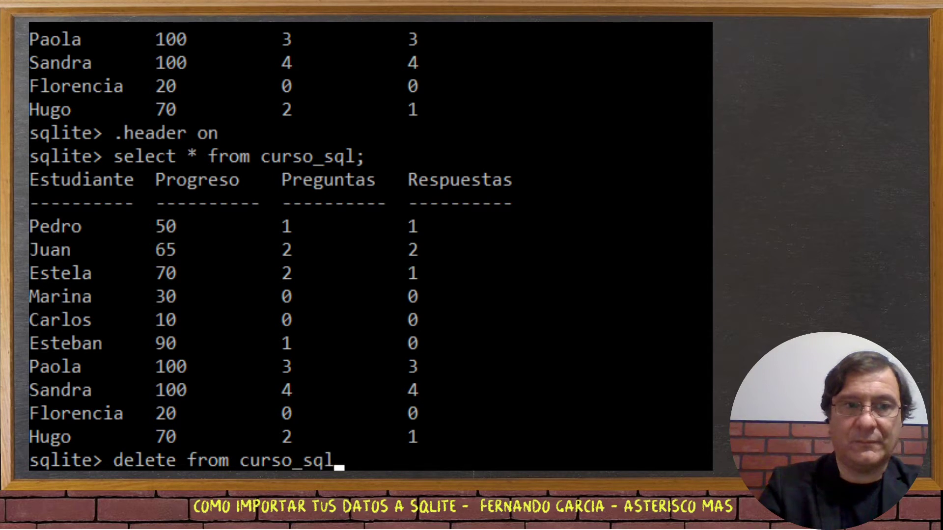
pyautogui.write(';')
pyautogui.press('Return')
# Step: Check the table's contents after the deletion with the query "select * from curso_sql;"
pyautogui.write('select * from cura')
pyautogui.press('BackSpace')
pyautogui.write('so_sql;')
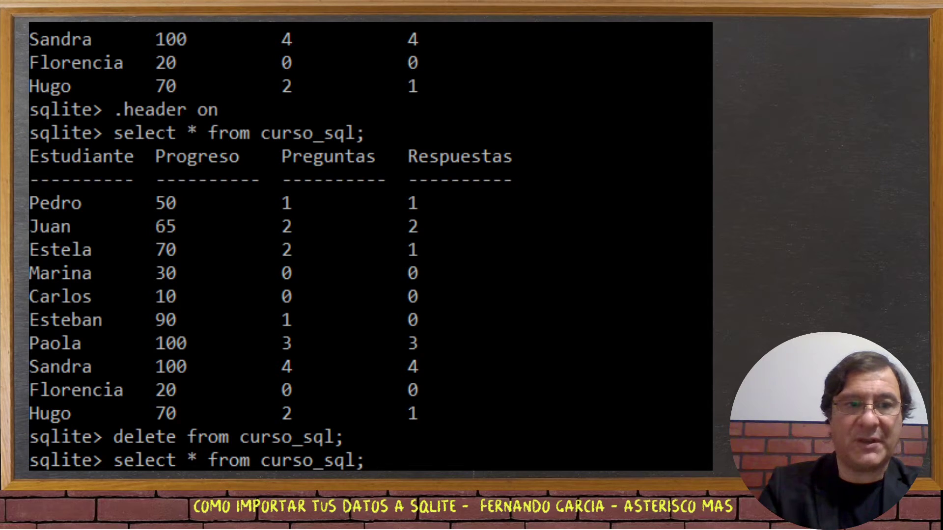
pyautogui.press('Return')
# Step: Quit SQLite and list the files in the asteriscomas folder
pyautogui.write('.quit')
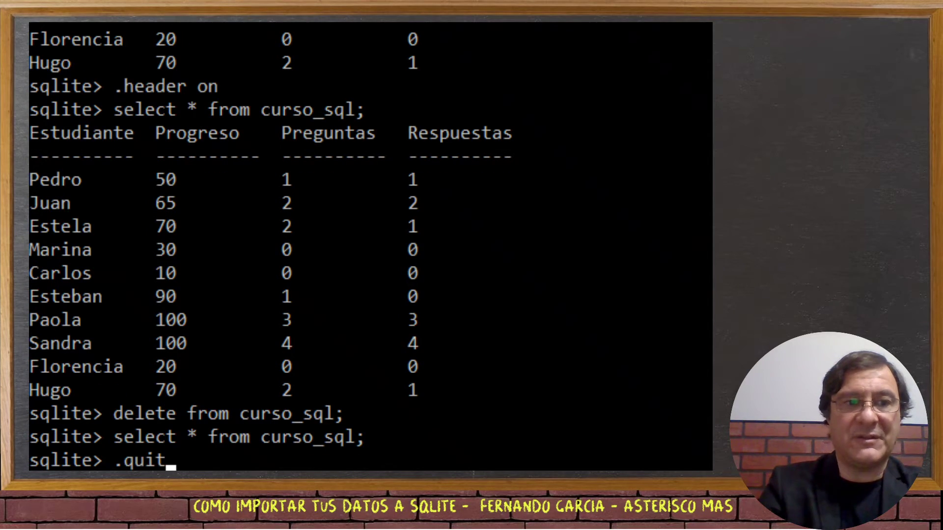
pyautogui.press('Return')
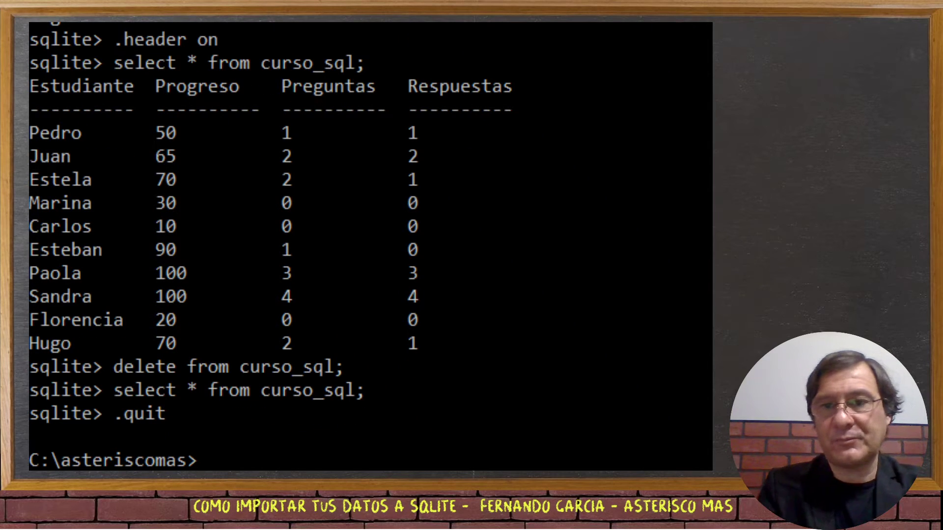
pyautogui.write('dir')
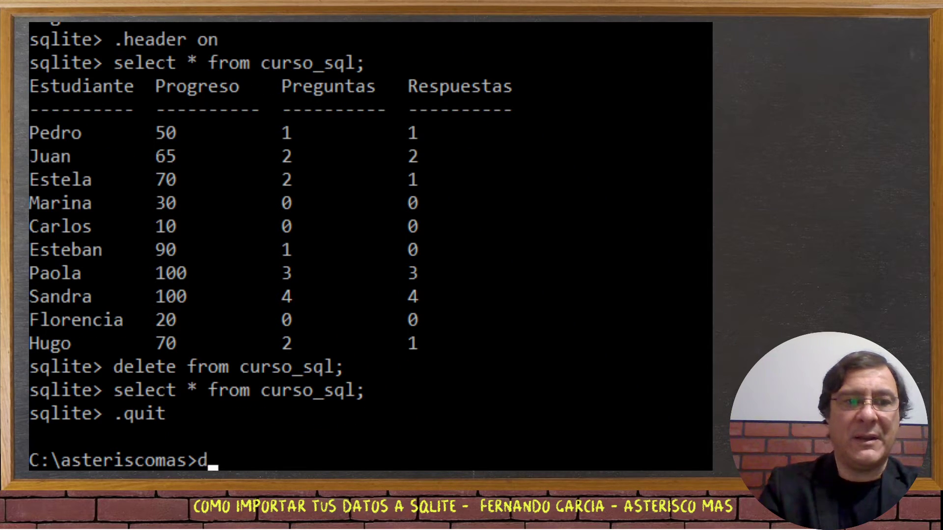
pyautogui.press('Return')
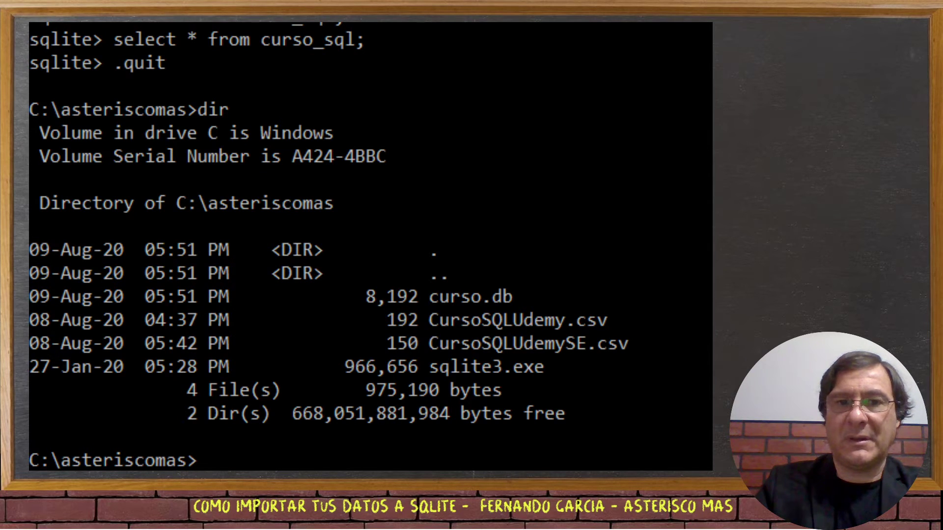
# Step: Display the contents of the file CursoSQLUdemySE.csv in the command prompt
pyautogui.write('type Cur')
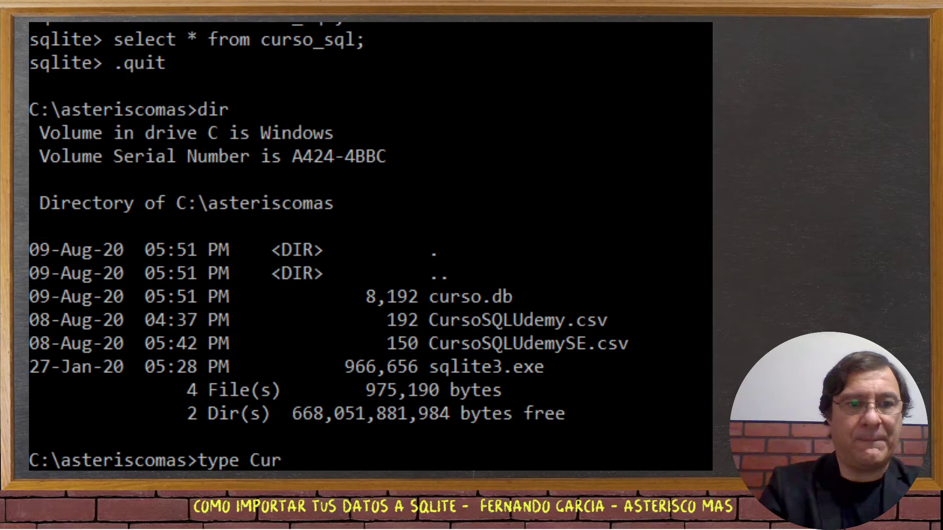
pyautogui.write('soSQL')
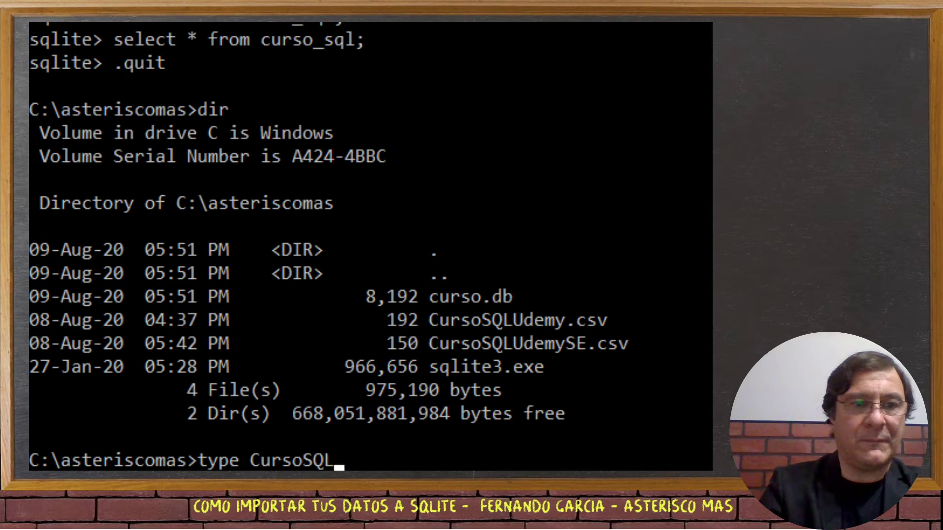
pyautogui.write('UDEM')
pyautogui.press('BackSpace')
pyautogui.press('BackSpace')
pyautogui.press('BackSpace')
pyautogui.write('D')
pyautogui.press('BackSpace')
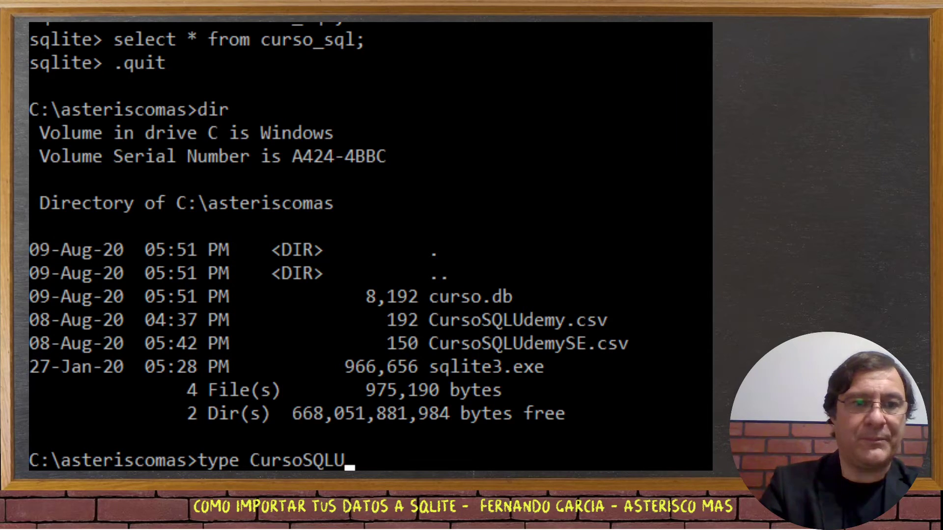
pyautogui.write('demy')
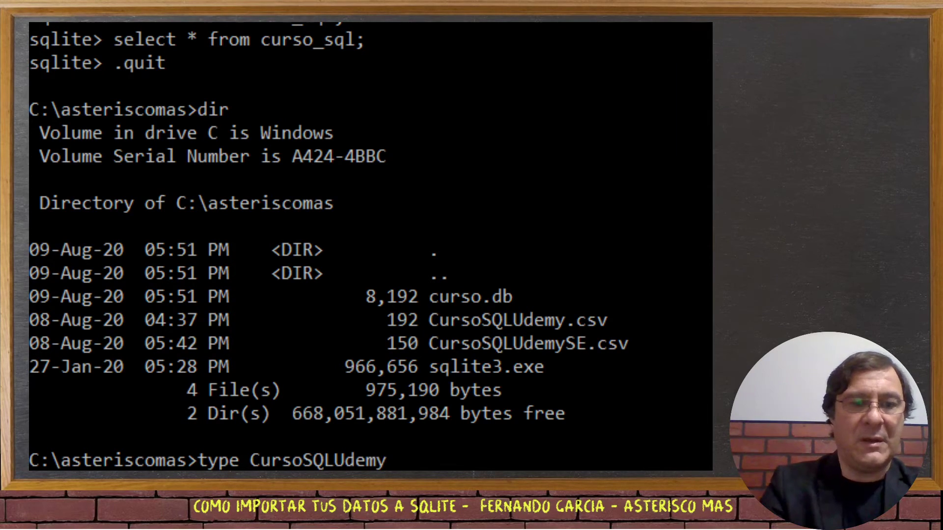
pyautogui.write('SE.csv')
pyautogui.press('Return')
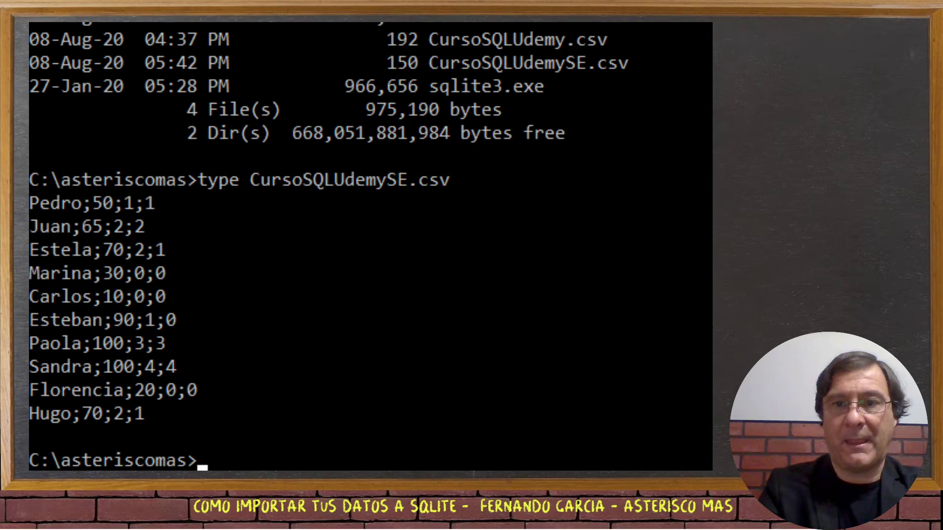
# Step: Start sqlite3 and open the database curso.db
pyautogui.write('sqli')
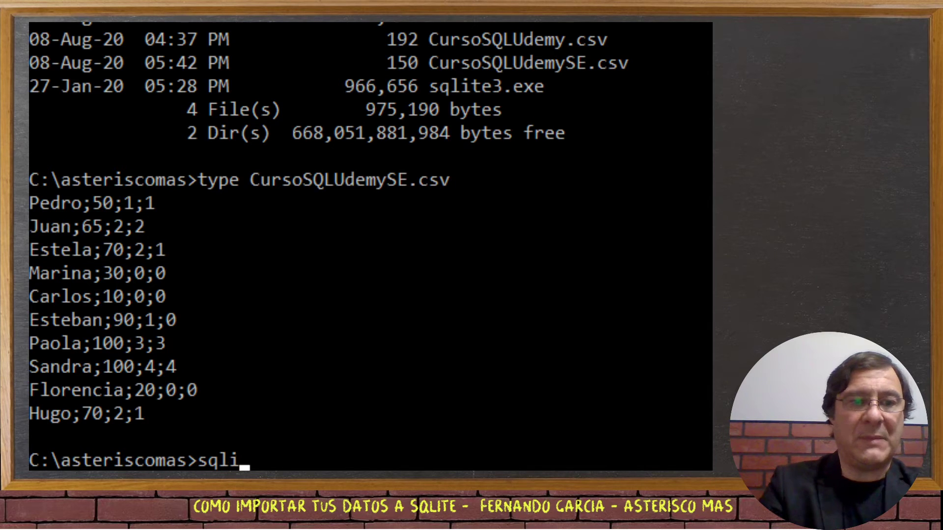
pyautogui.write('te3')
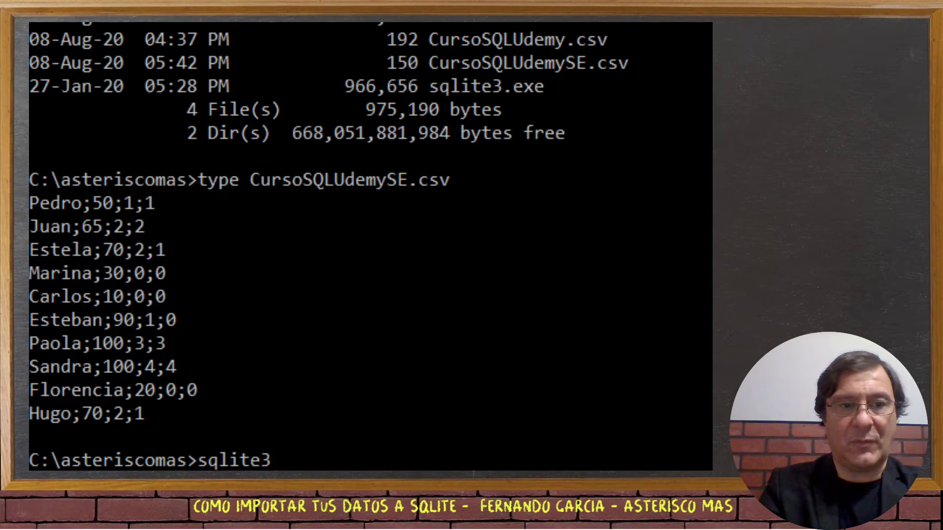
pyautogui.press('Return')
pyautogui.write('.open')
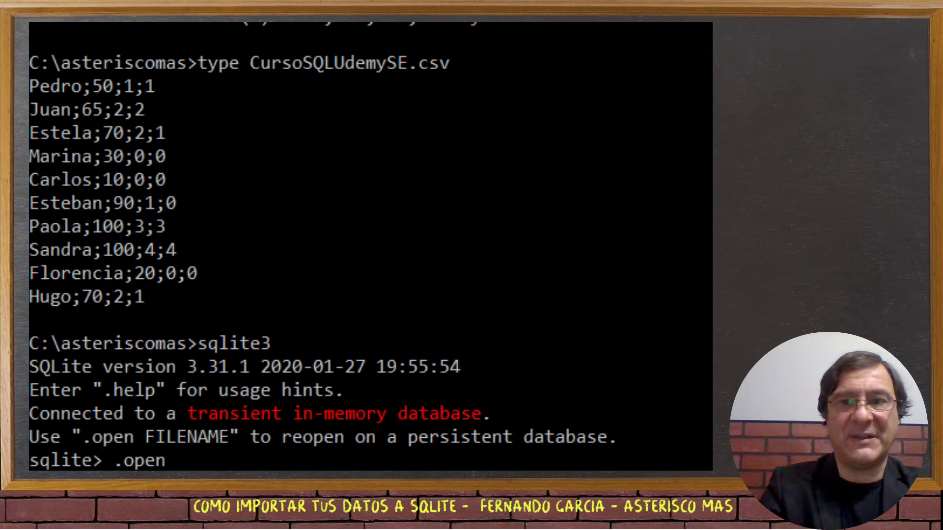
pyautogui.write(' curso')
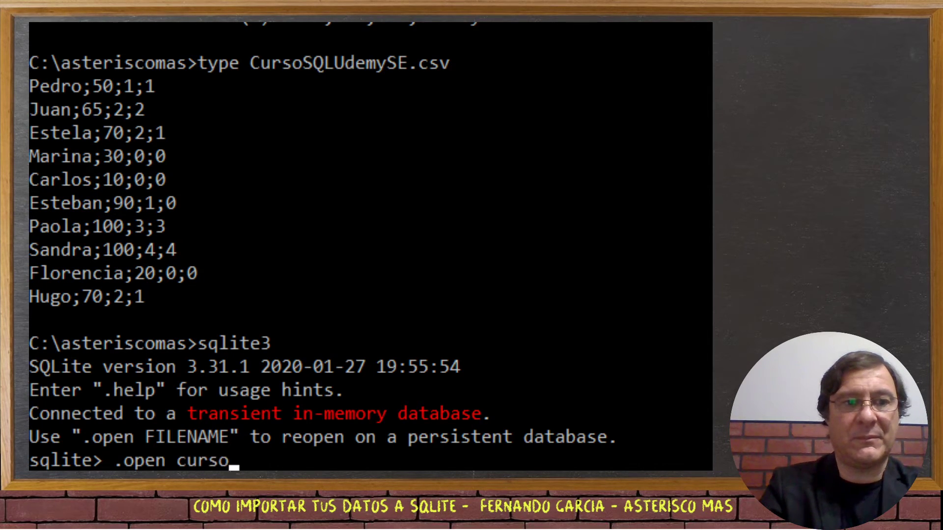
pyautogui.write('.db')
pyautogui.press('Return')
# Step: Set the SQLite mode to csv and the separator to ";" for the reopened database
pyautogui.write('.m')
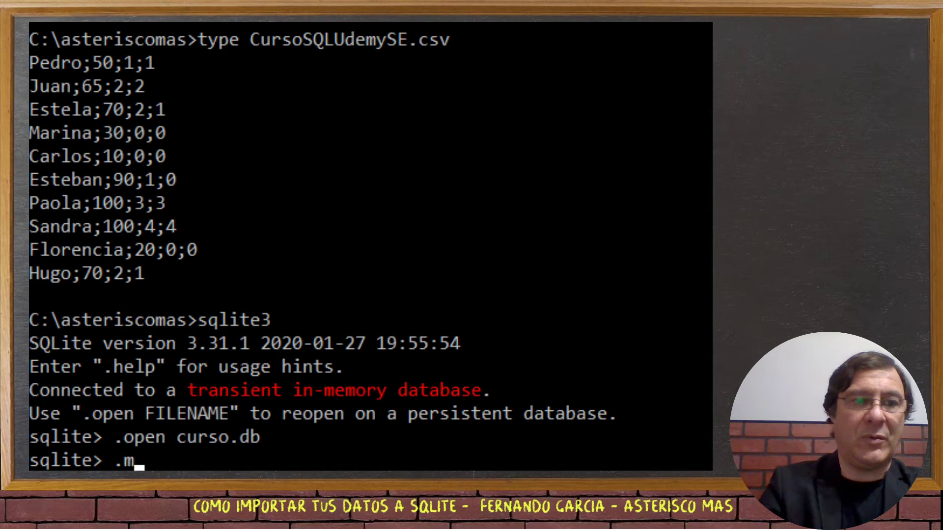
pyautogui.write('ode csv')
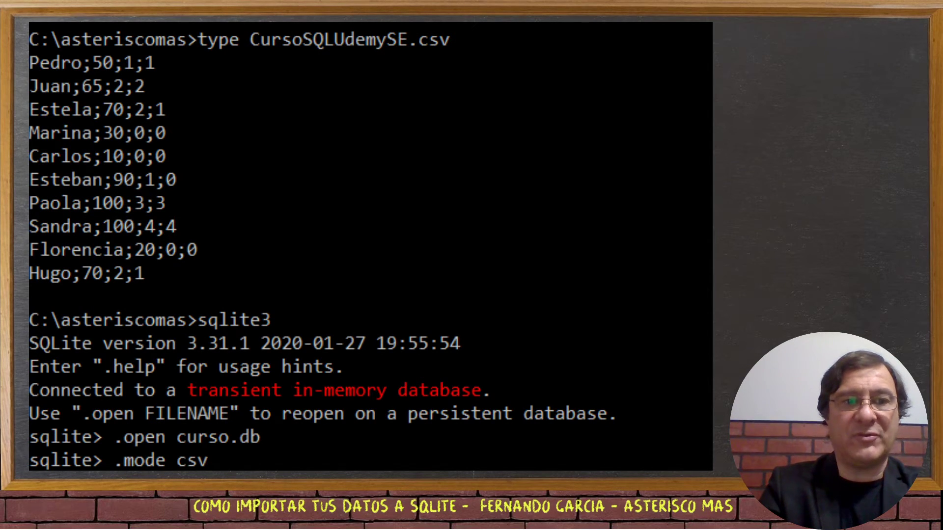
pyautogui.press('Return')
pyautogui.write('.s')
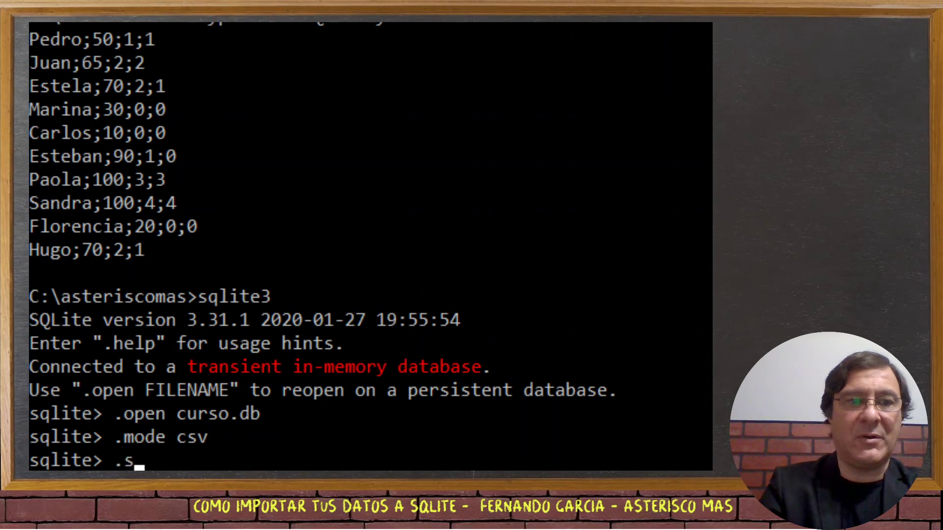
pyautogui.write('epar')
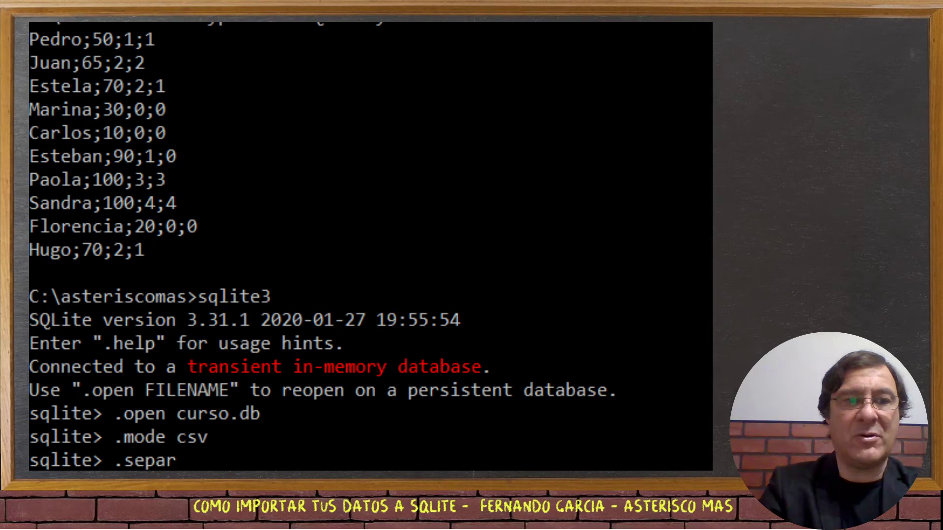
pyautogui.write('ator ";')
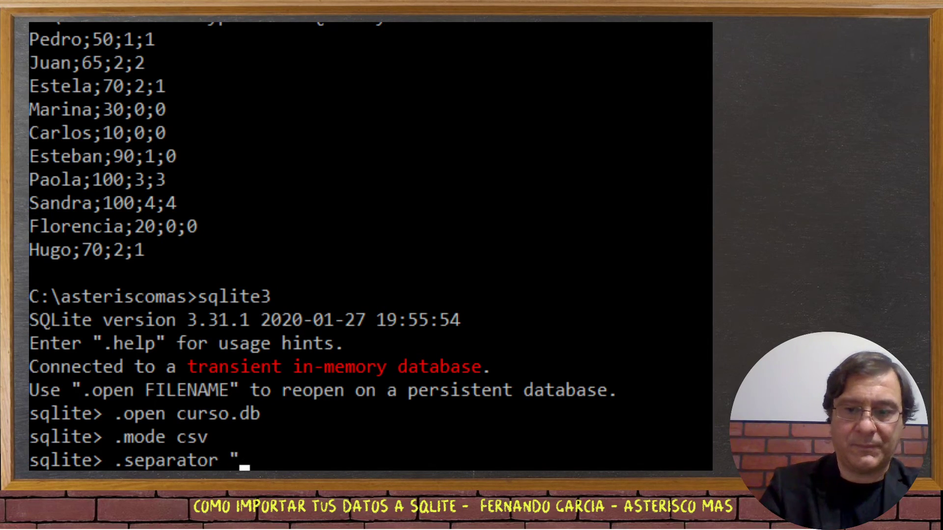
pyautogui.write('"')
pyautogui.press('Return')
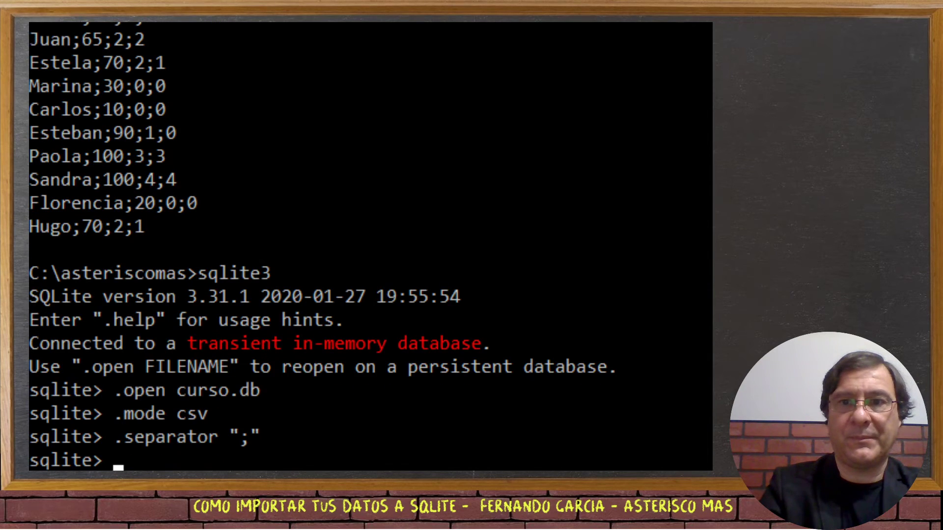
# Step: Import the file CursoSQLUdemySE.csv into the curso_sql table
pyautogui.write('.import')
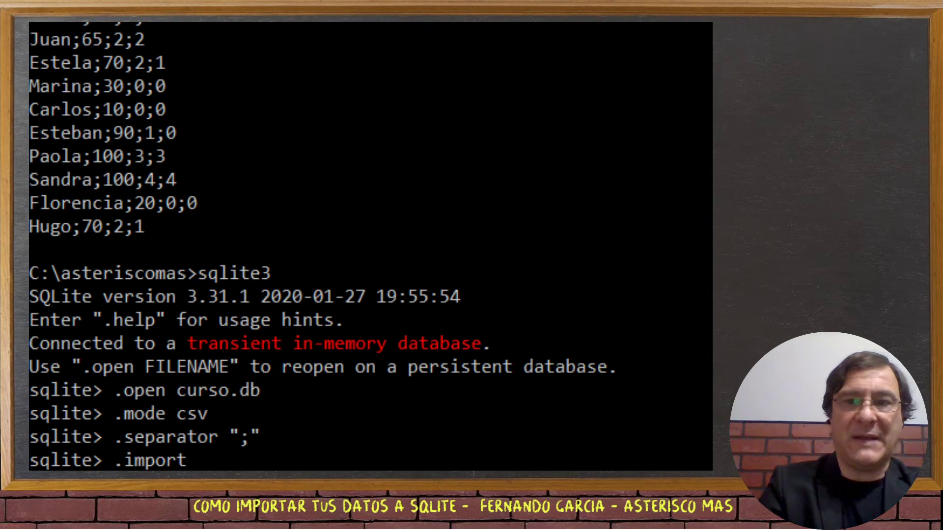
pyautogui.write(' Curs')
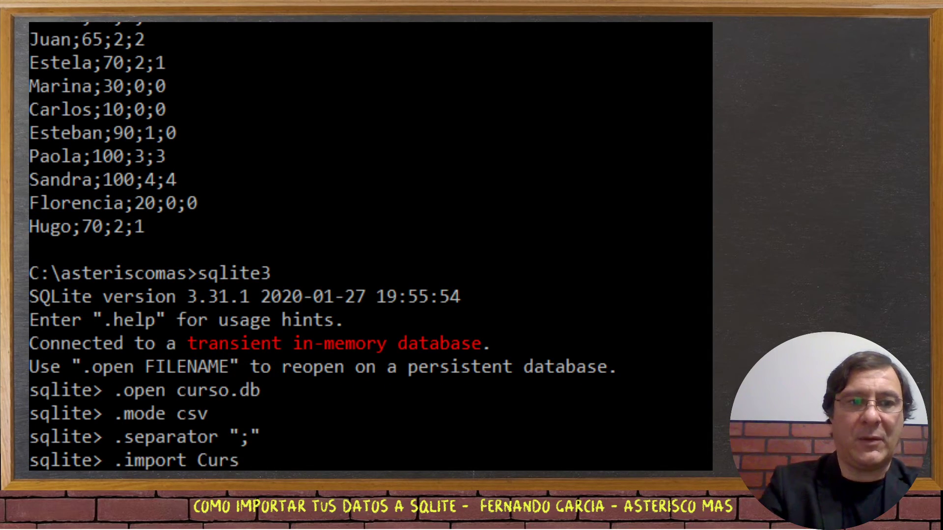
pyautogui.write('oSQL')
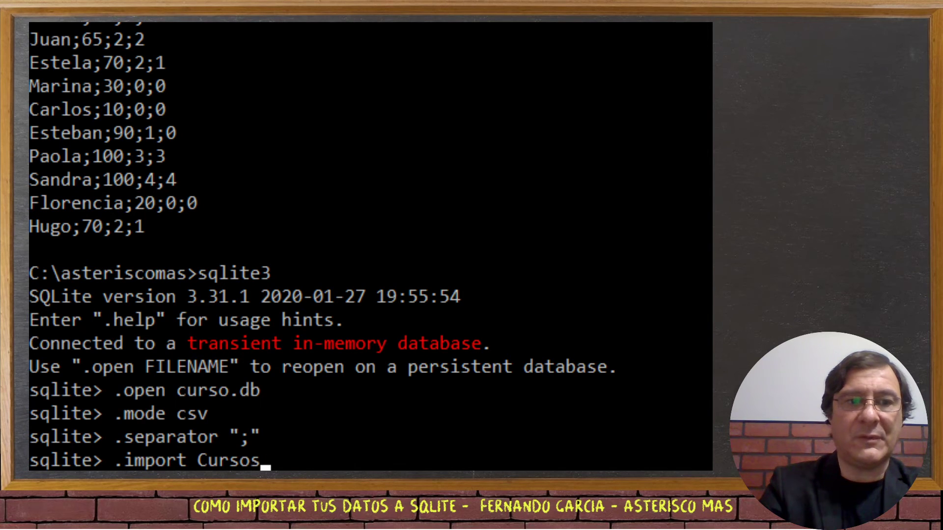
pyautogui.write('Udem')
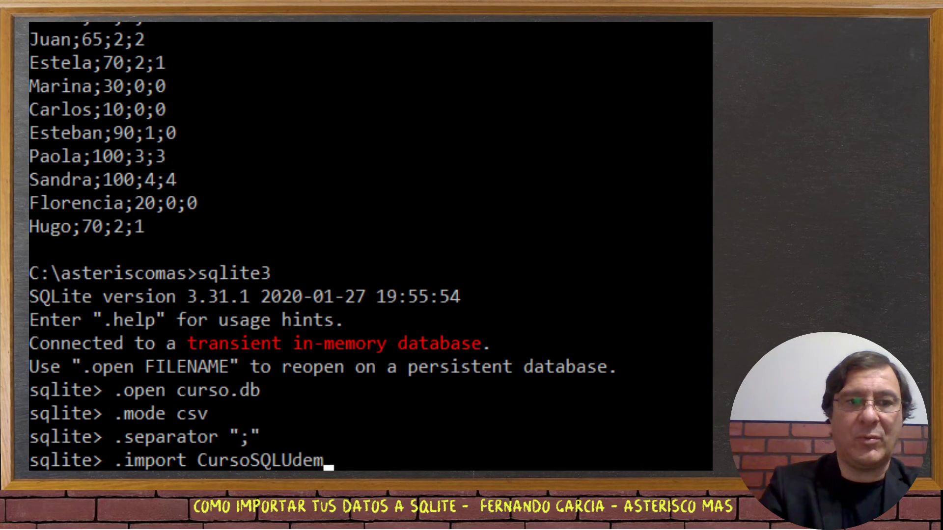
pyautogui.write('ySE.C')
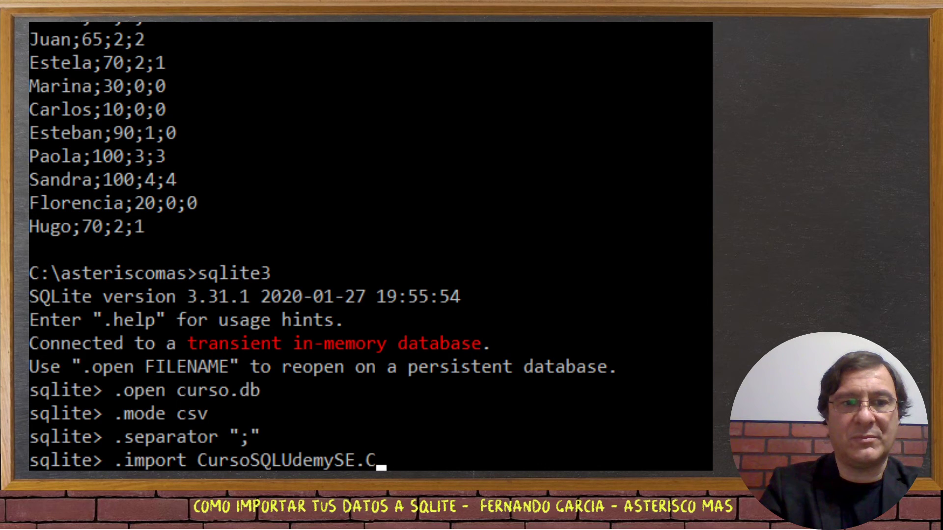
pyautogui.press('BackSpace')
pyautogui.write('cs')
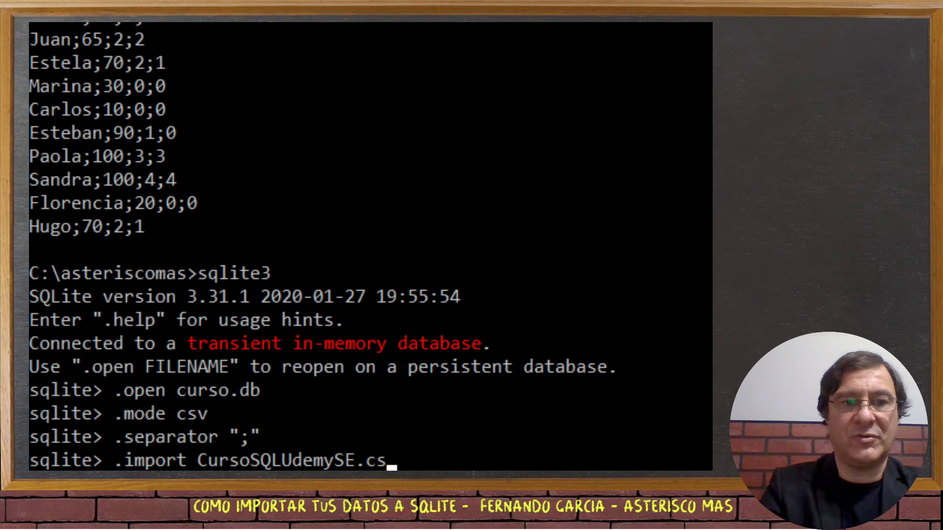
pyautogui.write('v curso')
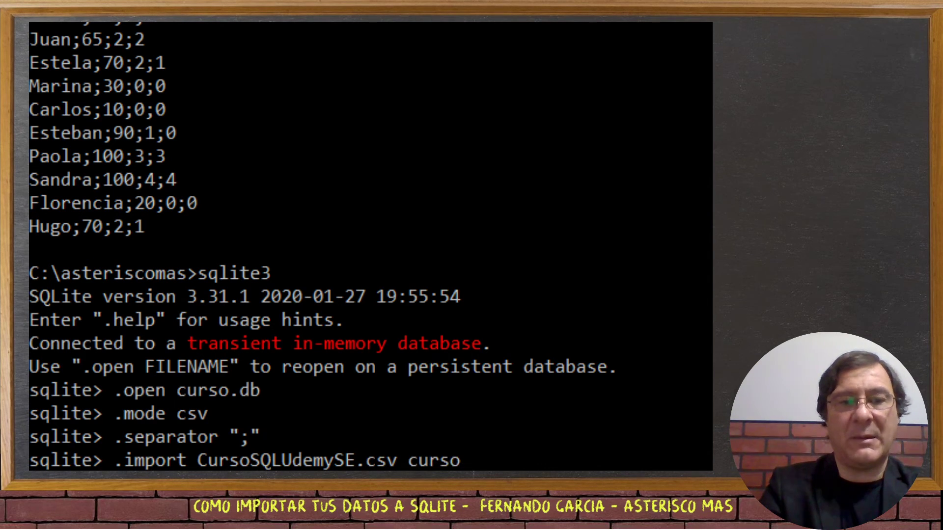
pyautogui.write('_sql')
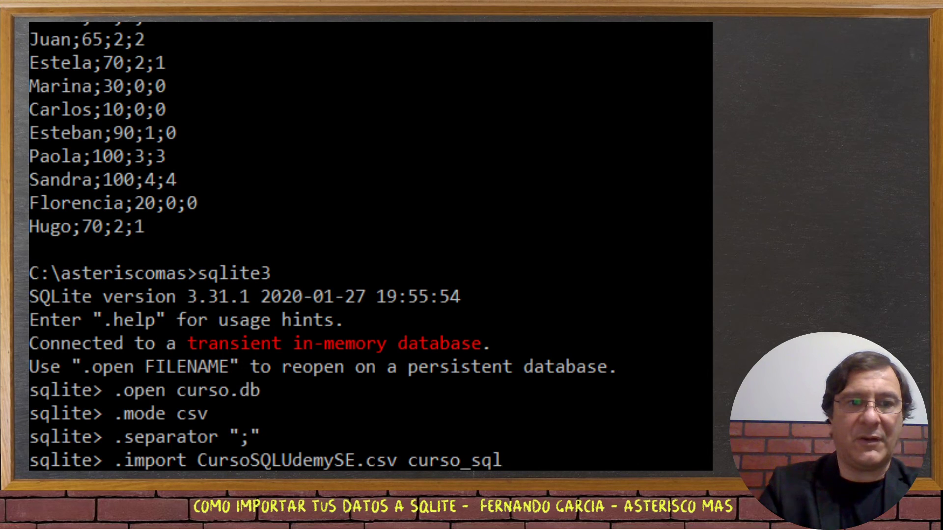
pyautogui.press('Return')
# Step: Set the SQLite output mode to column and turn the headers on
pyautogui.write('.mode')
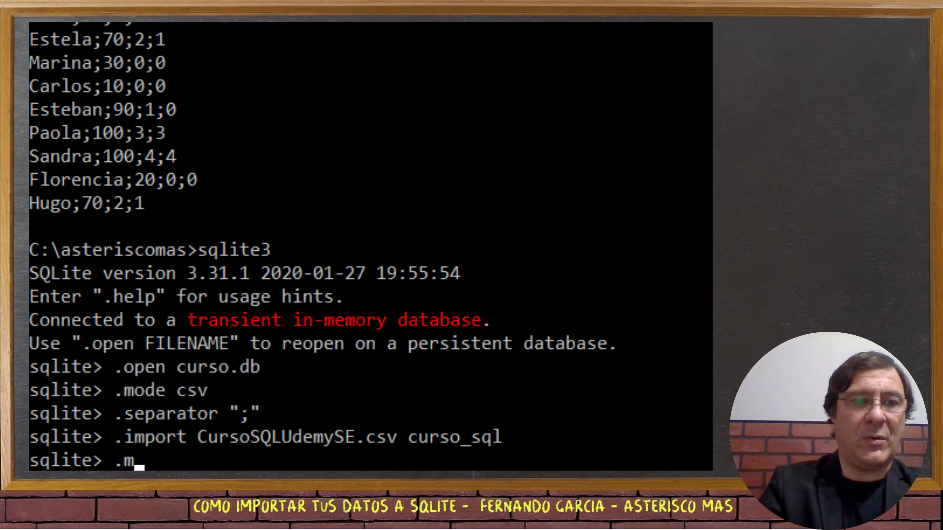
pyautogui.write(' column')
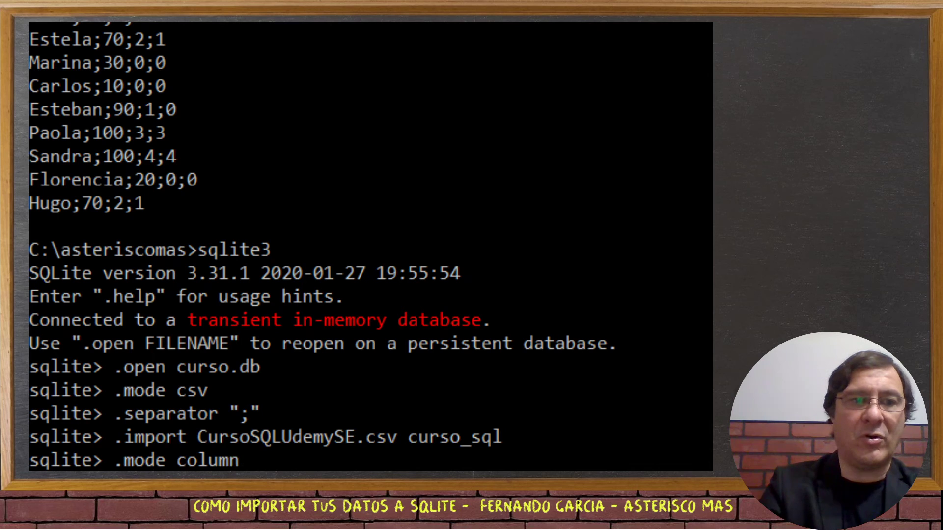
pyautogui.press('Return')
pyautogui.write('.head')
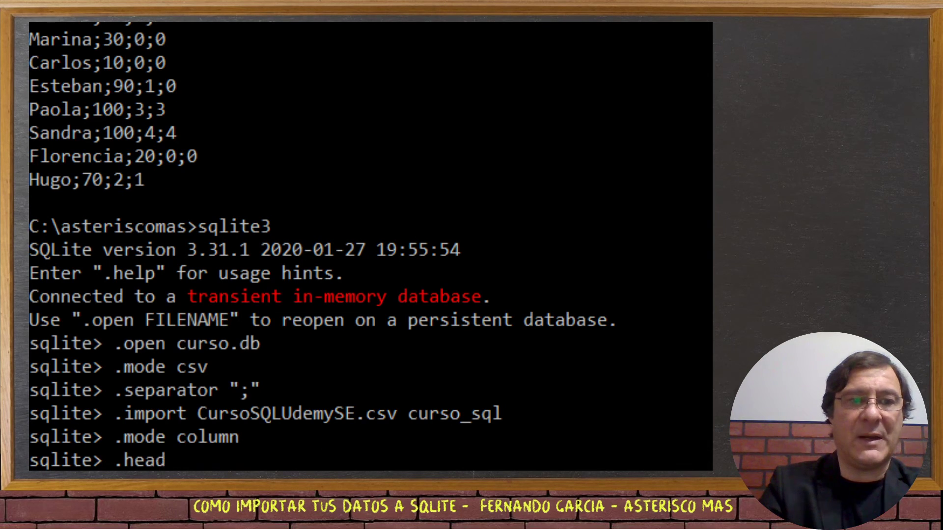
pyautogui.write('er on')
pyautogui.press('Return')
# Step: Query all rows and columns of the curso_sql table with a select statement
pyautogui.write('sele')
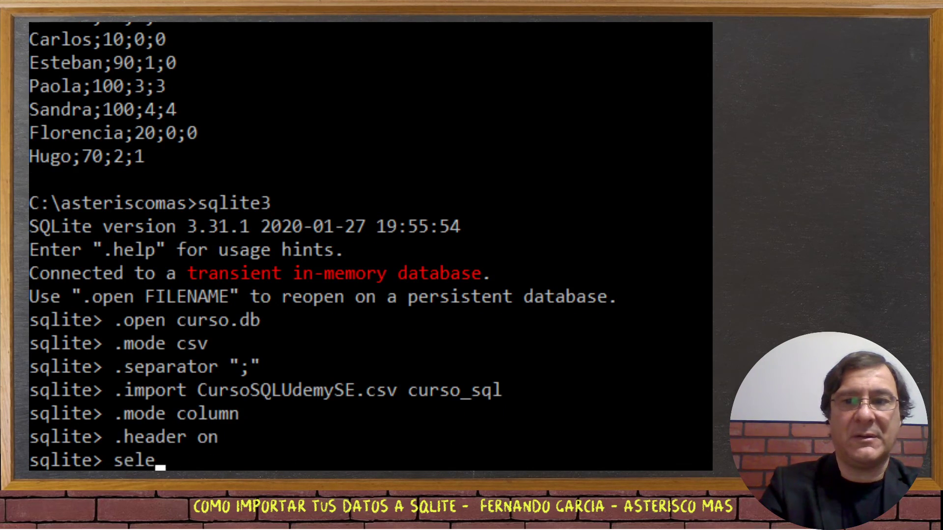
pyautogui.write('ct * fr')
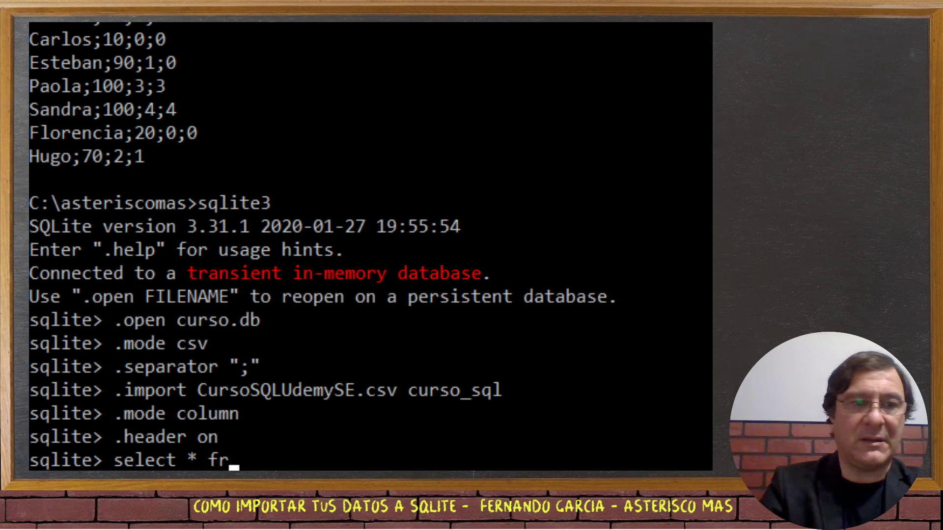
pyautogui.write('om curso')
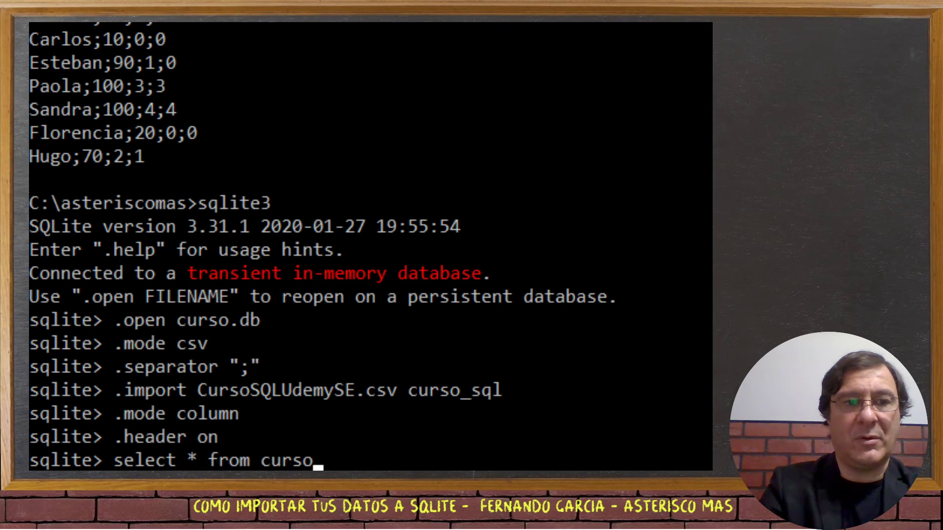
pyautogui.write('_sql;')
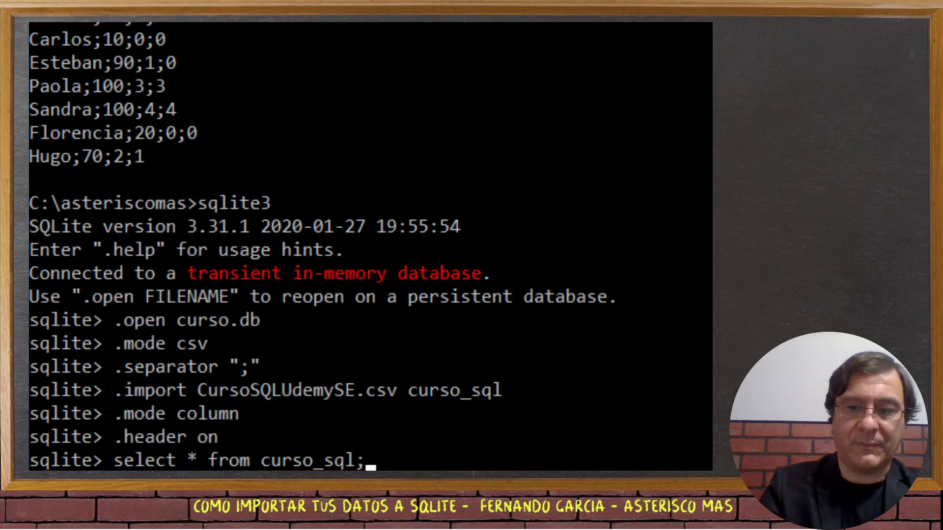
pyautogui.press('Return')
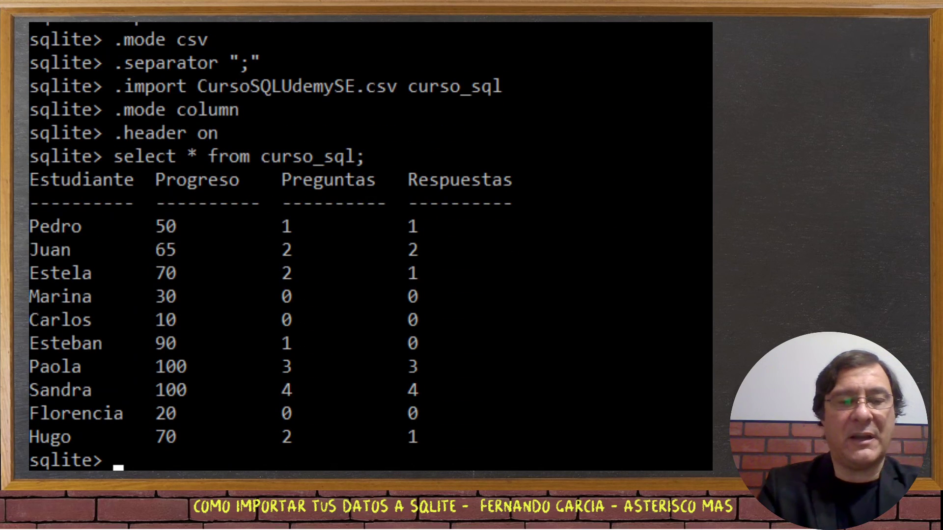